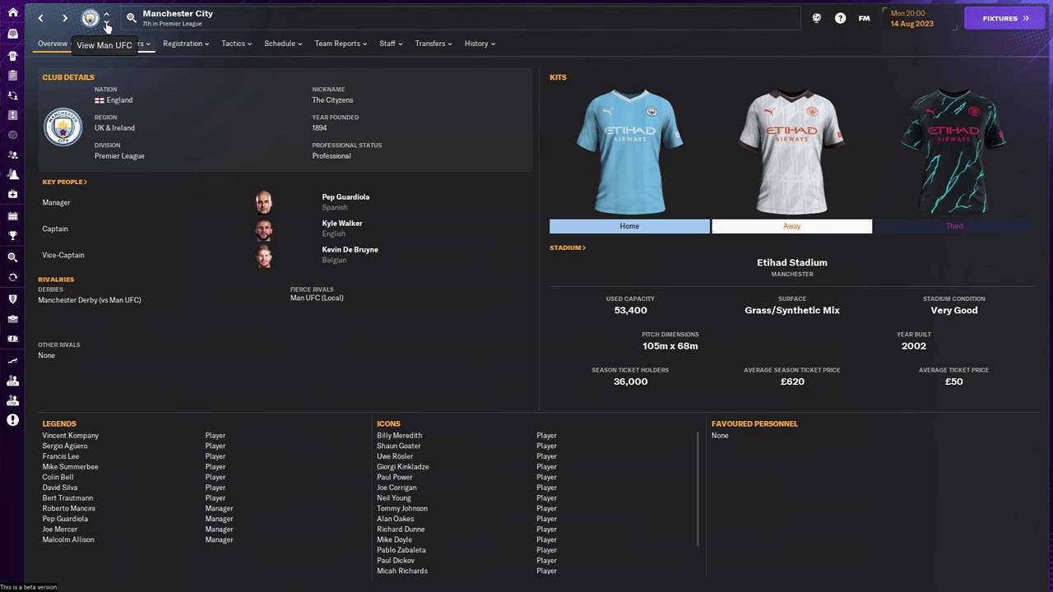
Switch from Manchester City's club profile to rival Man UFC's profile.
left_click(106, 23)
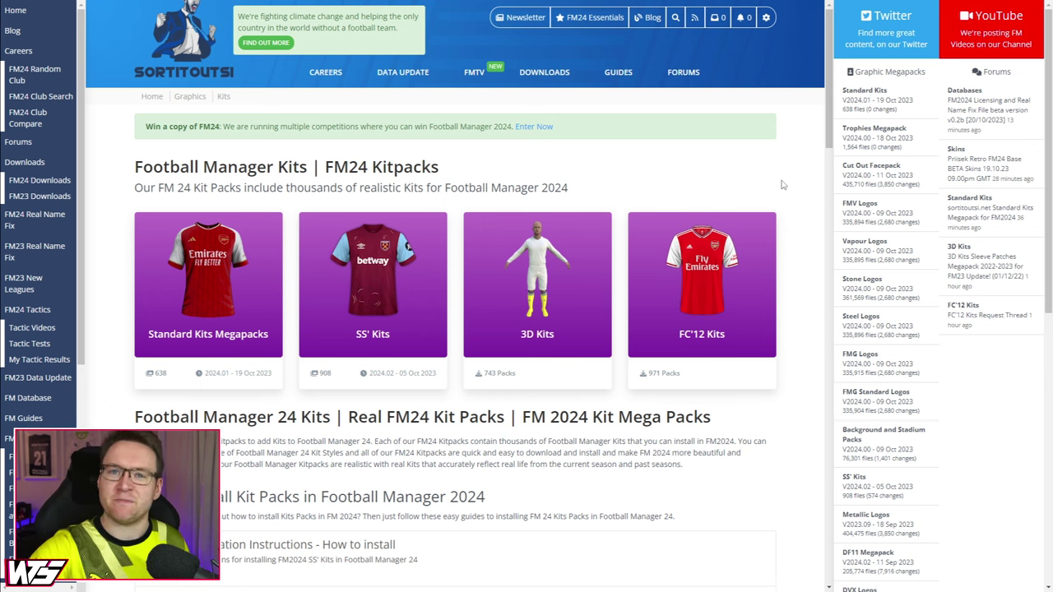
Browse the FM24 kit pack cards and open Standard Kits Megapacks.
scroll(681, 472, "down", 2)
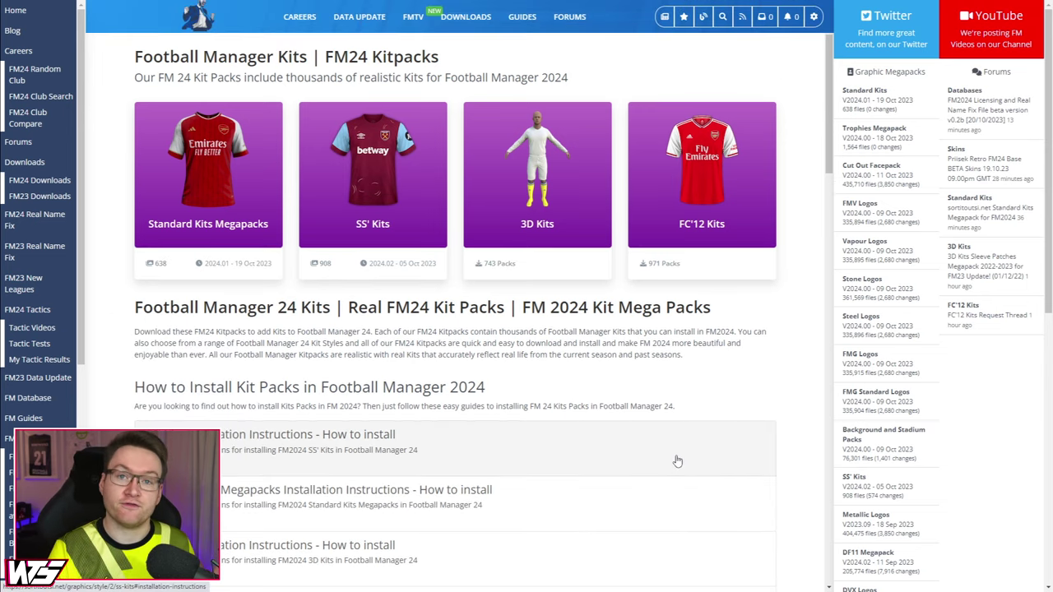
mouse_move(537, 178)
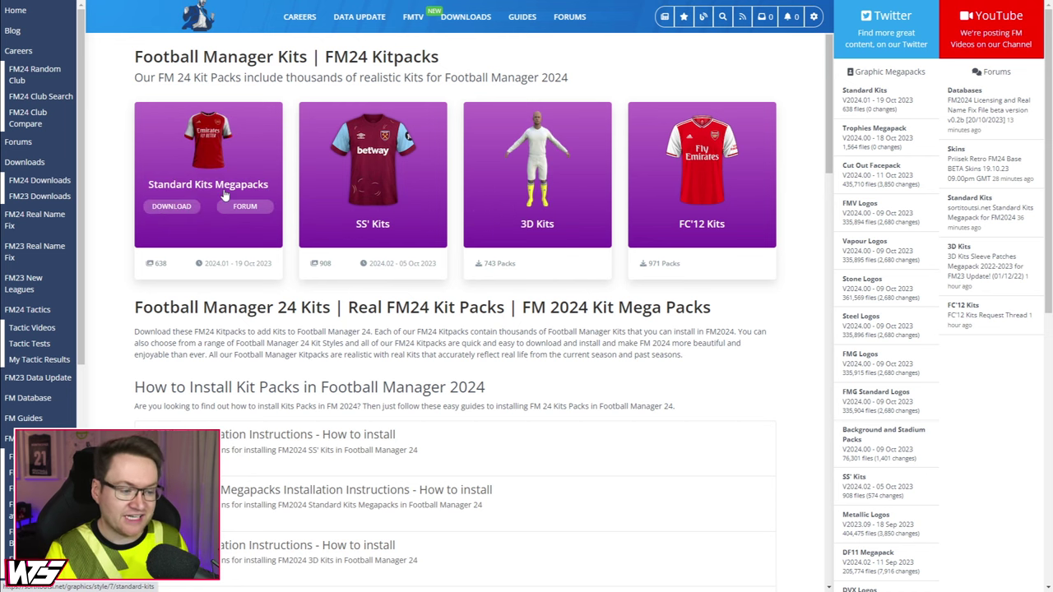
mouse_move(392, 186)
mouse_move(713, 193)
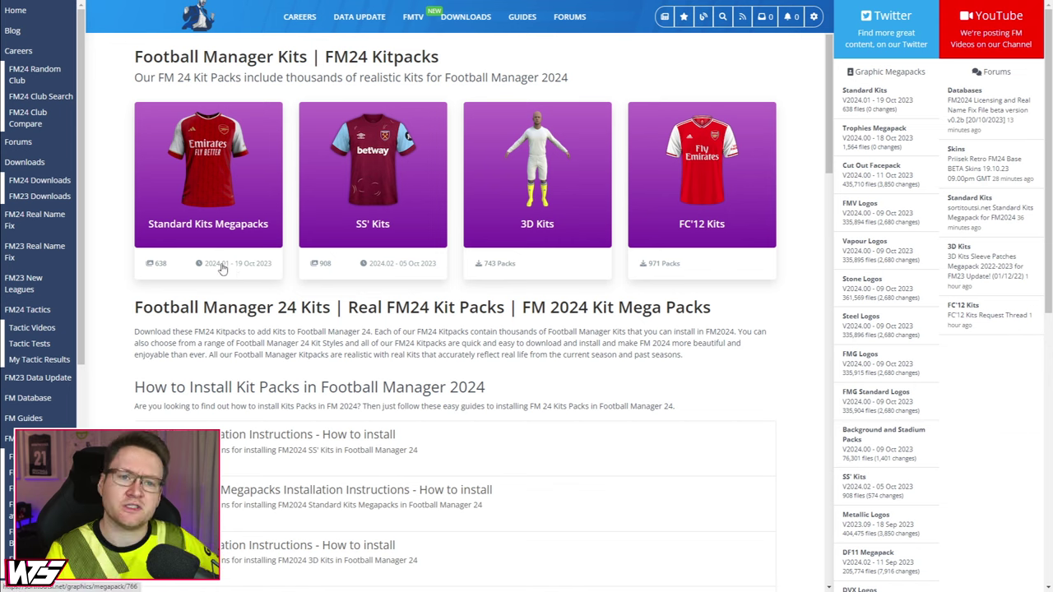
mouse_move(223, 230)
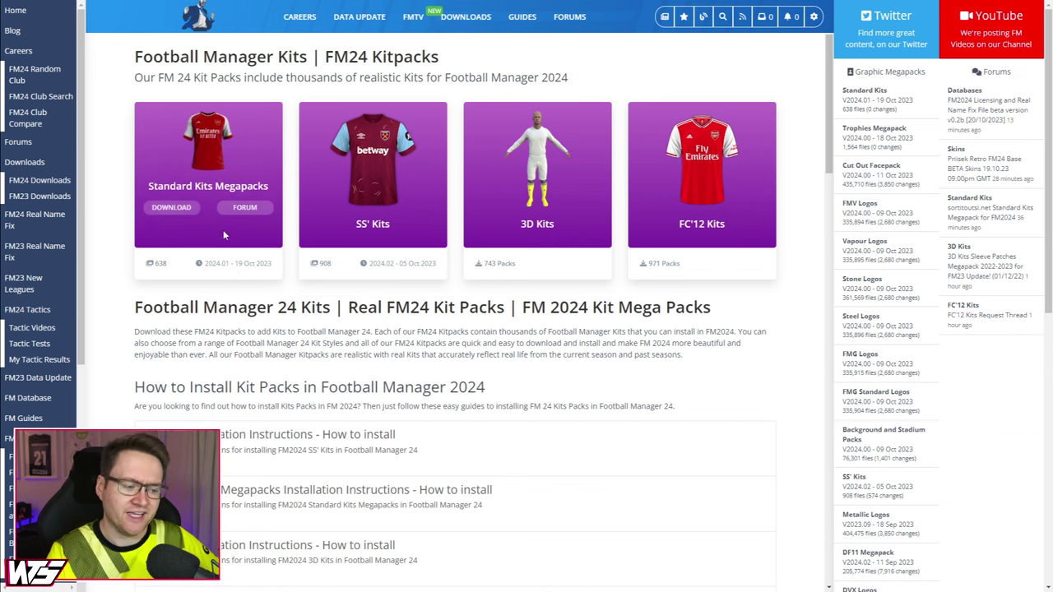
left_click(198, 189)
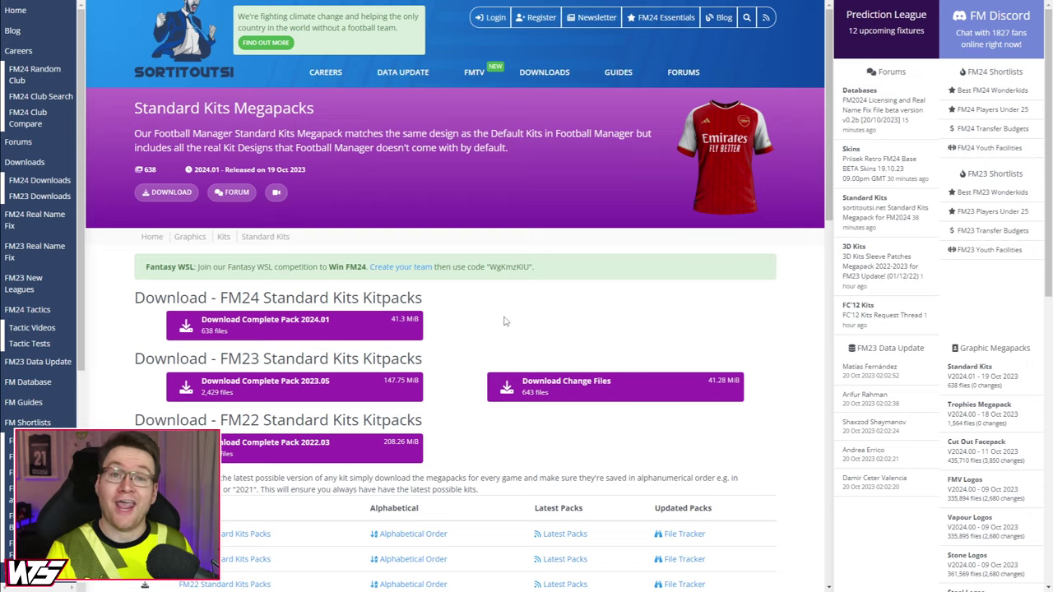
Choose the FM24 Complete Pack 2024.01 download and bring the Partner Download options into view.
scroll(504, 321, "down", 2)
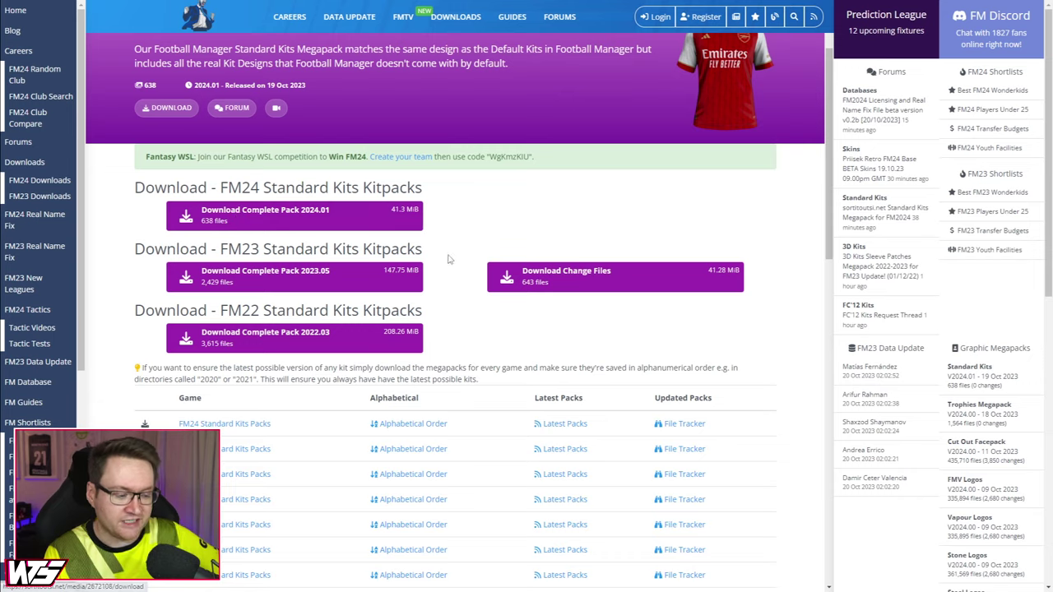
left_click(212, 288)
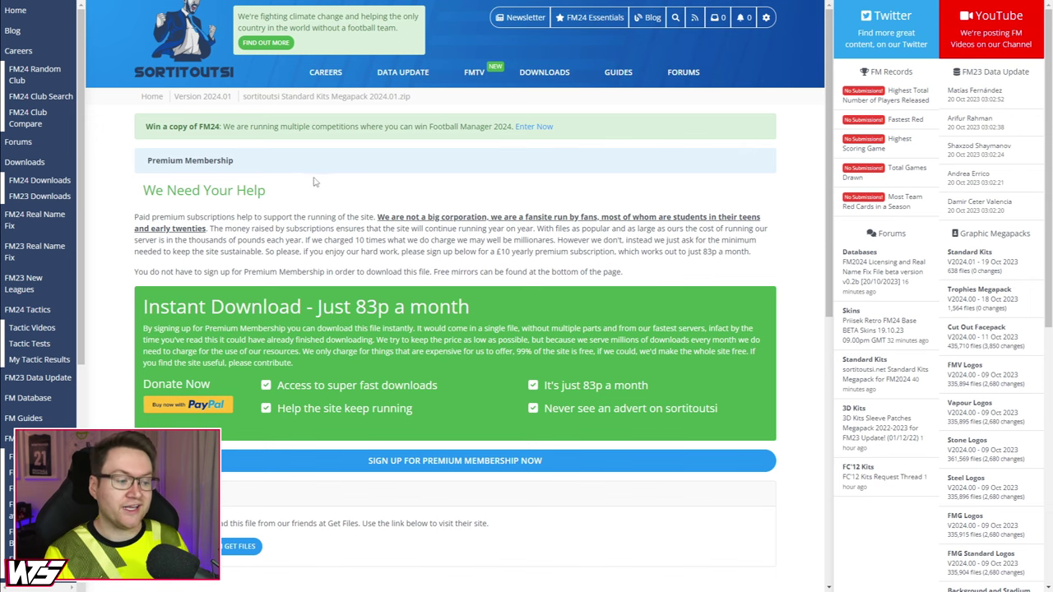
scroll(315, 181, "down", 1)
scroll(211, 105, "down", 5)
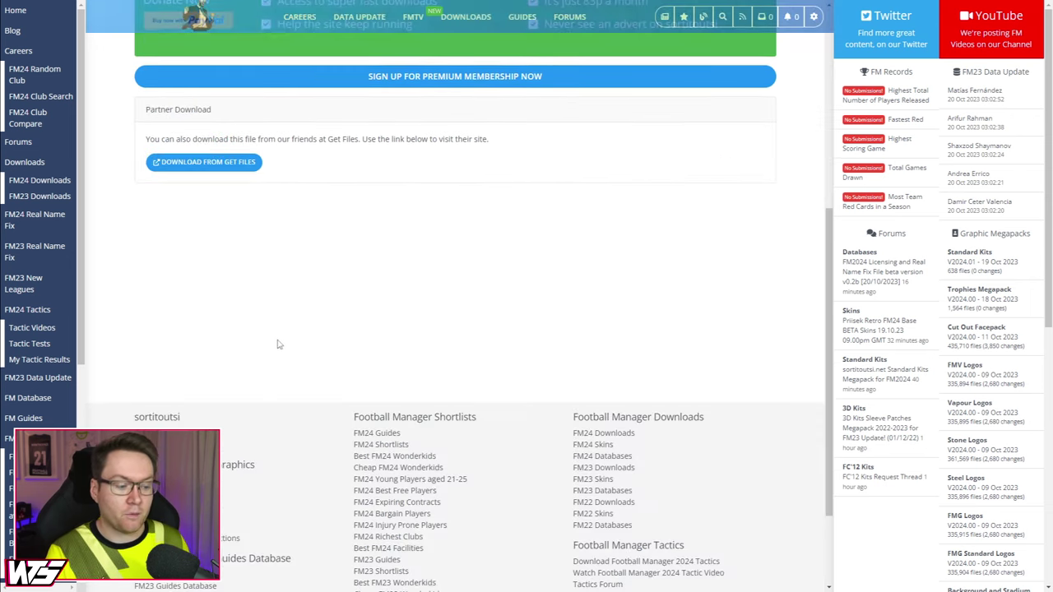
Download the Standard Kits Megapack 2024.01 zip through the Get Files partner mirror.
left_click(205, 163)
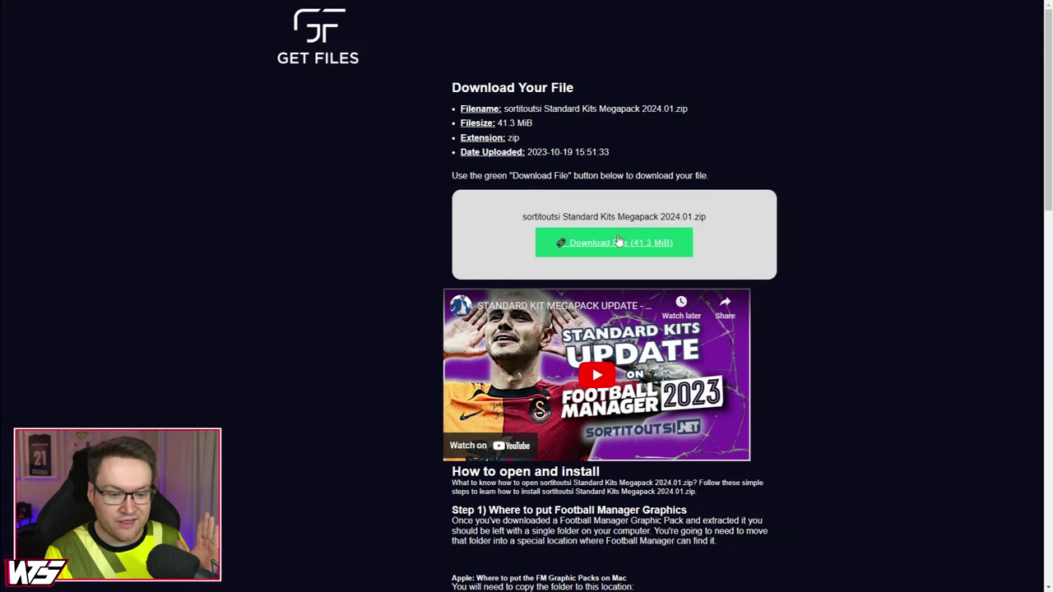
left_click(612, 244)
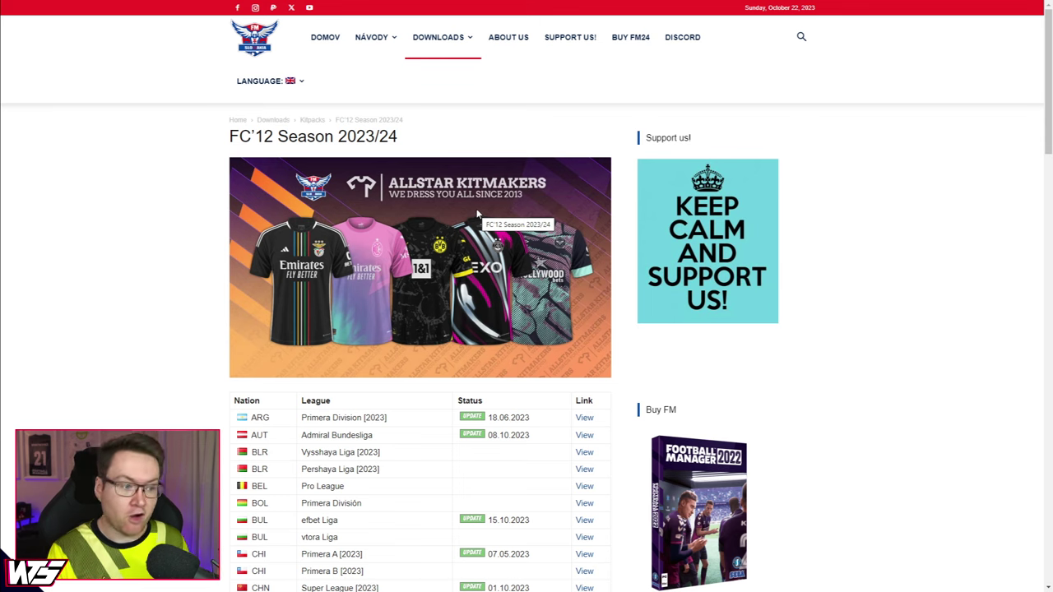
Open ENG Premier League from the FC'12 2023/24 table and reach its download links.
scroll(454, 193, "down", 2)
scroll(486, 191, "up", 1)
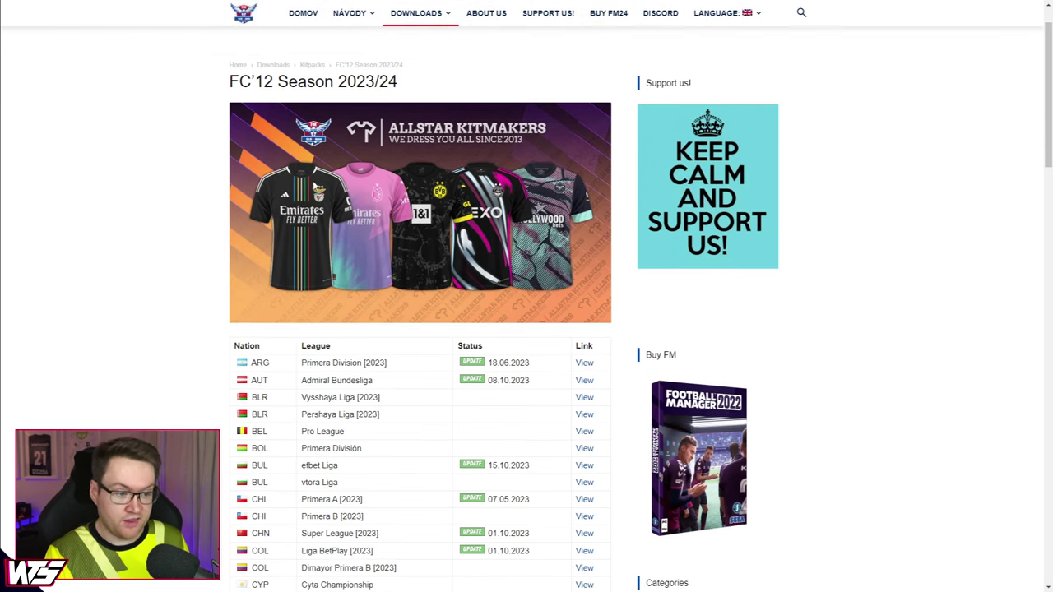
scroll(518, 190, "down", 1)
scroll(517, 191, "down", 2)
scroll(519, 200, "down", 1)
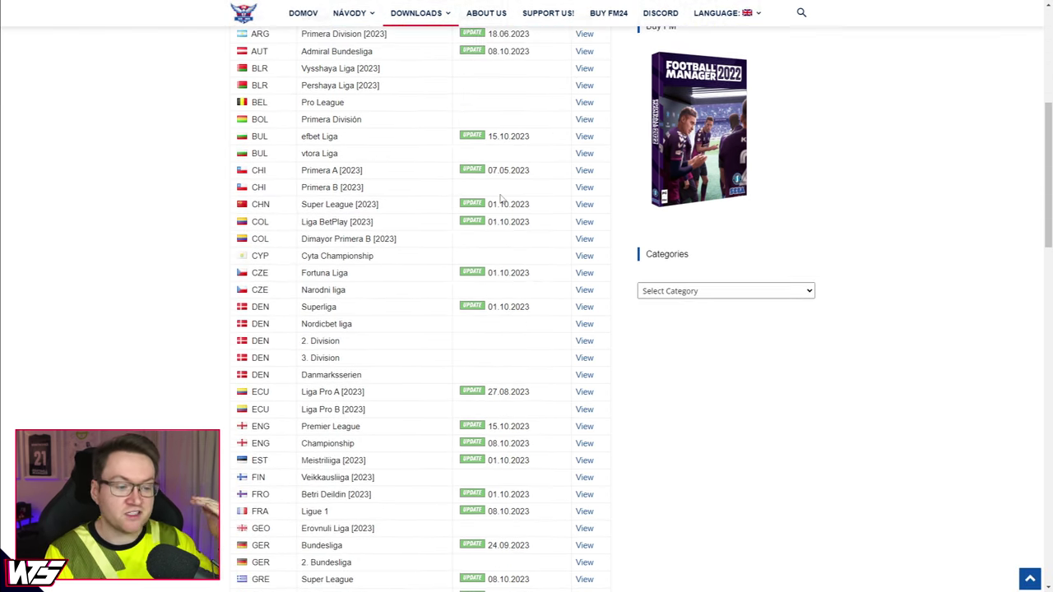
scroll(495, 187, "down", 1)
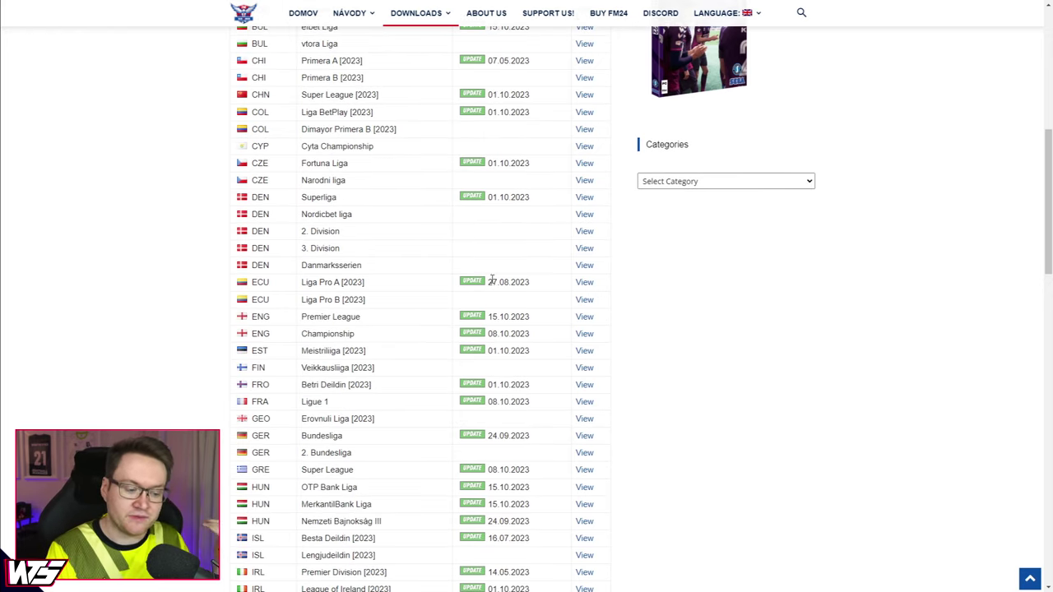
left_click(585, 317)
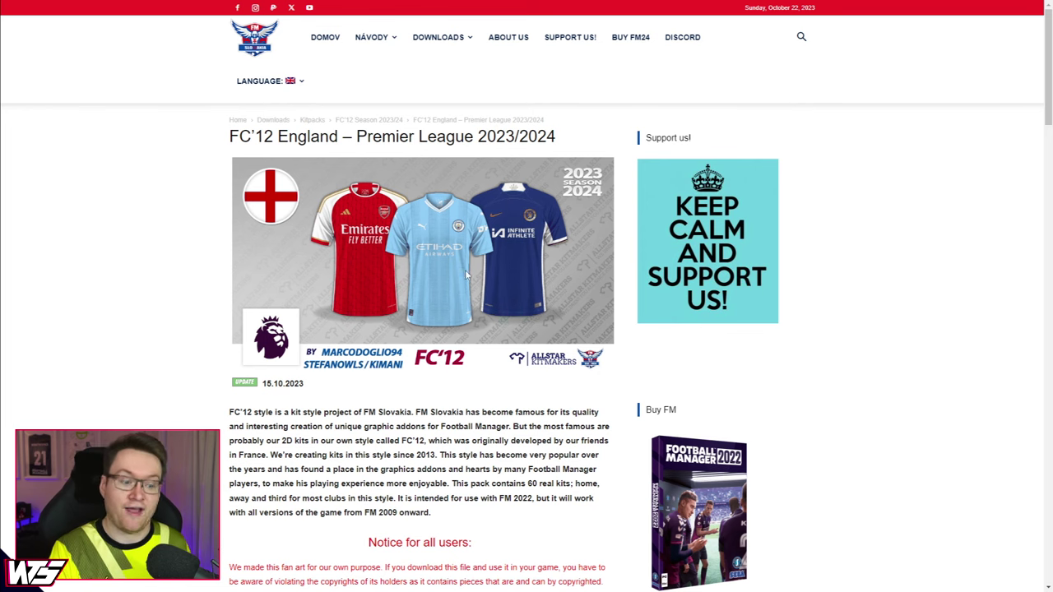
scroll(431, 206, "down", 3)
scroll(431, 207, "down", 1)
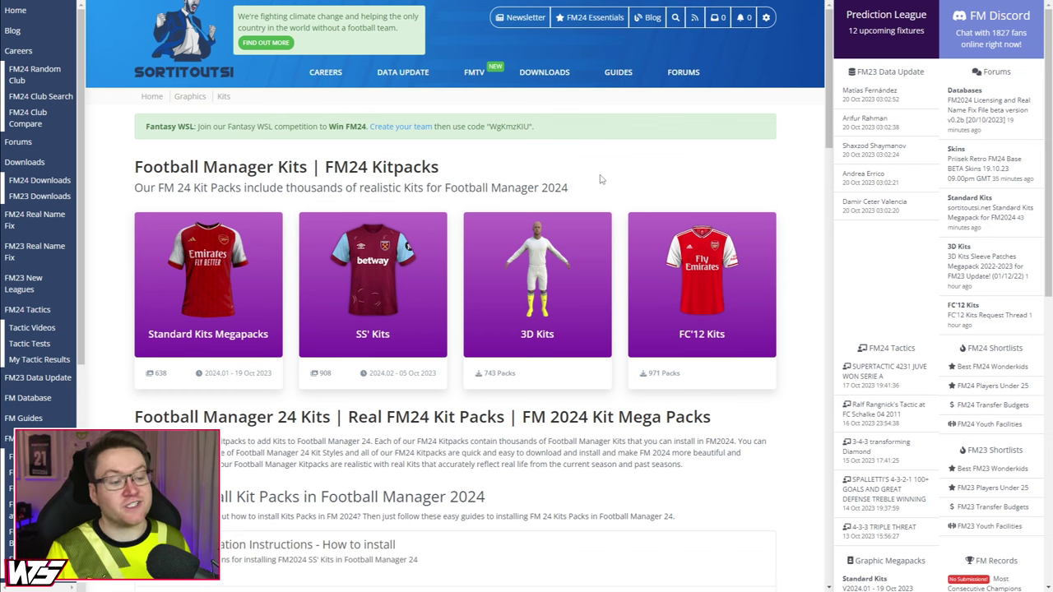
Go to the 3D Kits section and its FM24 3D Kits Packs listing.
left_click(535, 304)
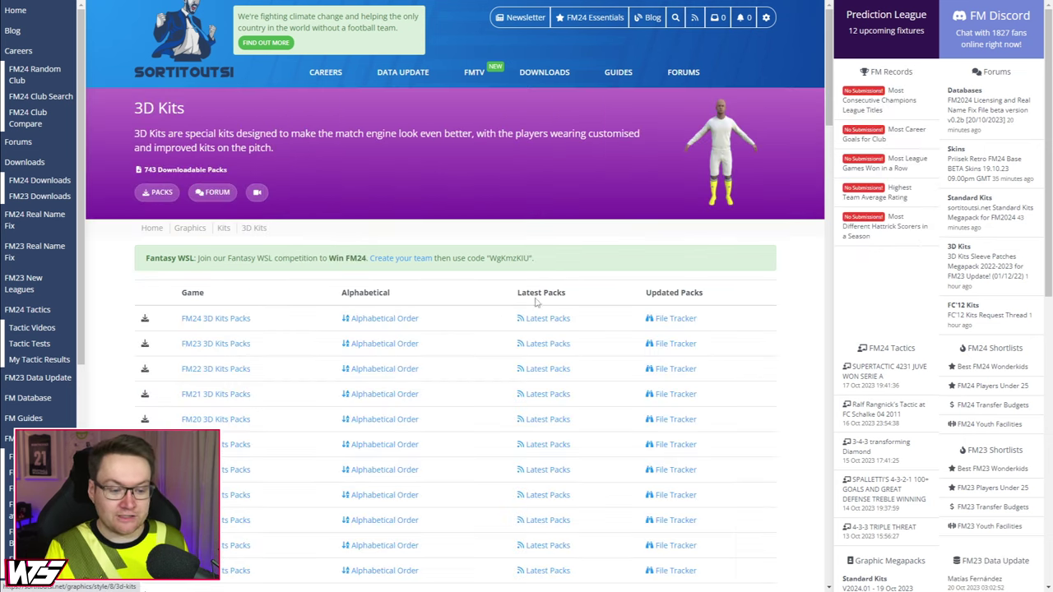
scroll(348, 304, "down", 3)
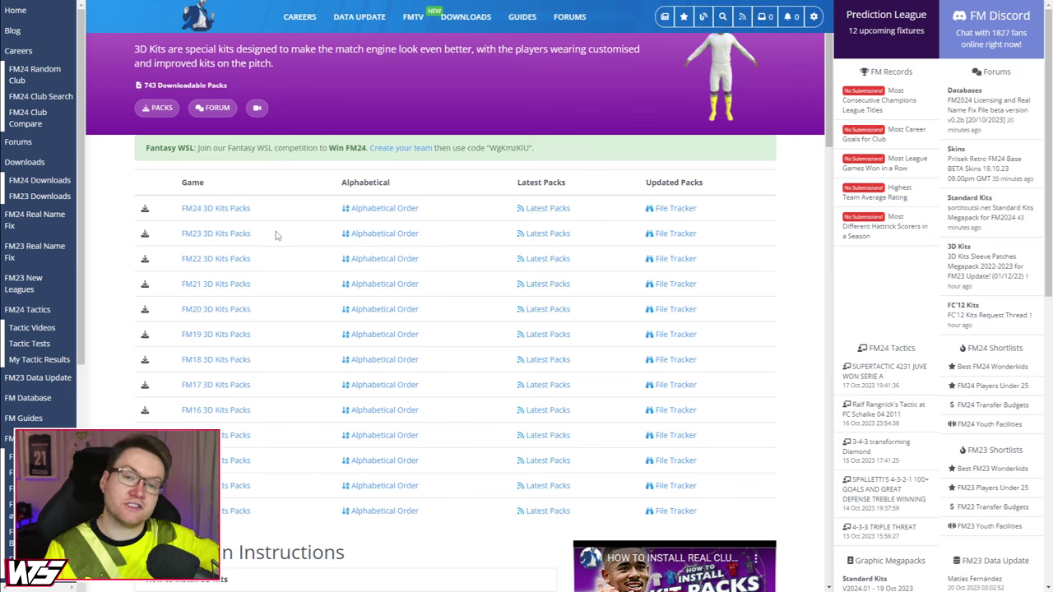
left_click(216, 209)
scroll(476, 289, "down", 3)
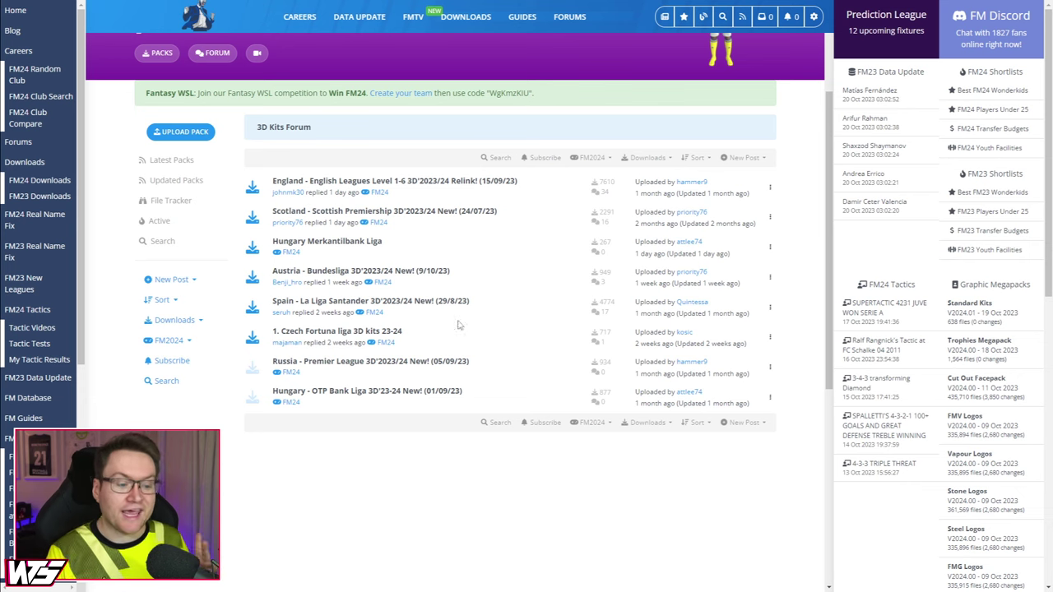
Open the England Leagues Level 1-6 thread and download its 3D kits via getfiles.co.uk.
left_click(451, 181)
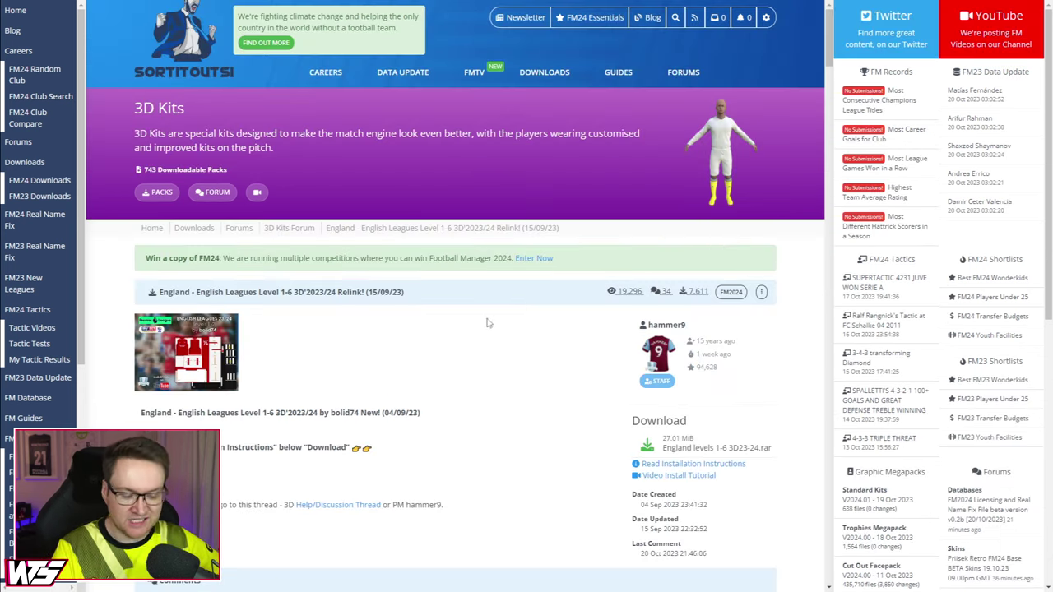
scroll(465, 312, "down", 2)
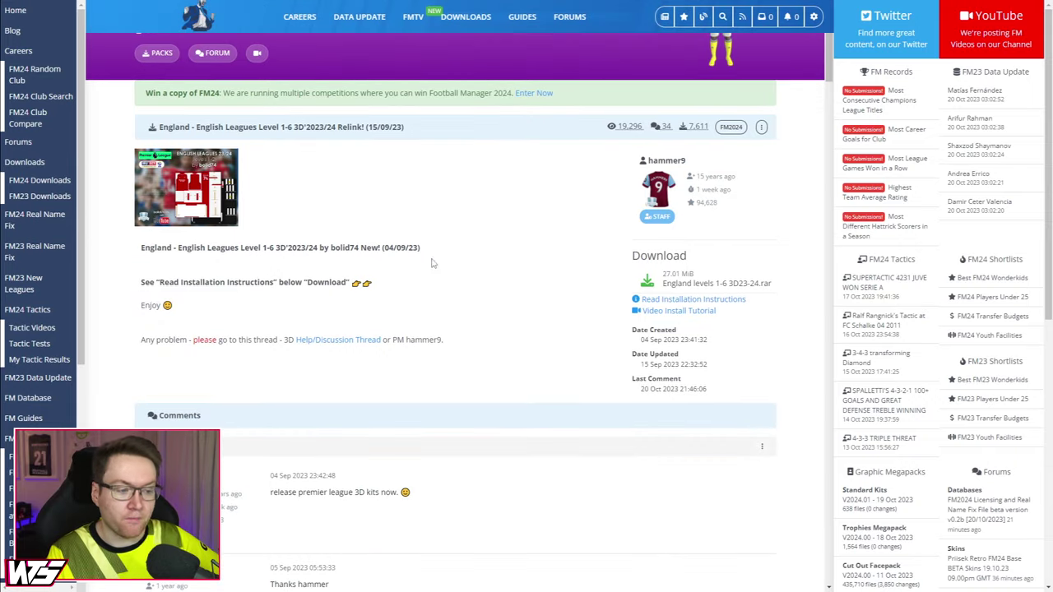
scroll(371, 298, "down", 2)
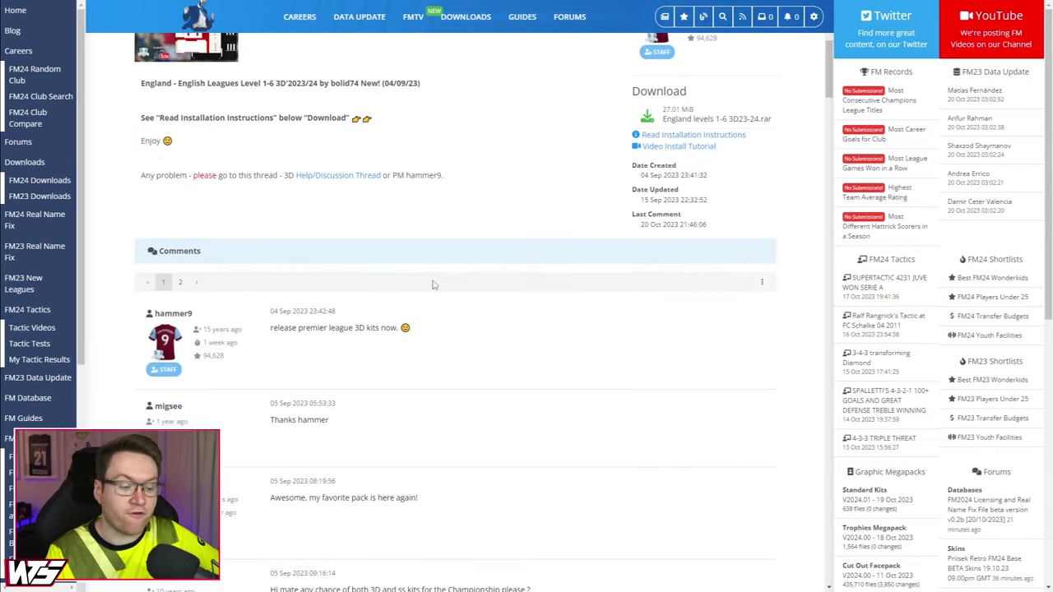
scroll(433, 282, "down", 3)
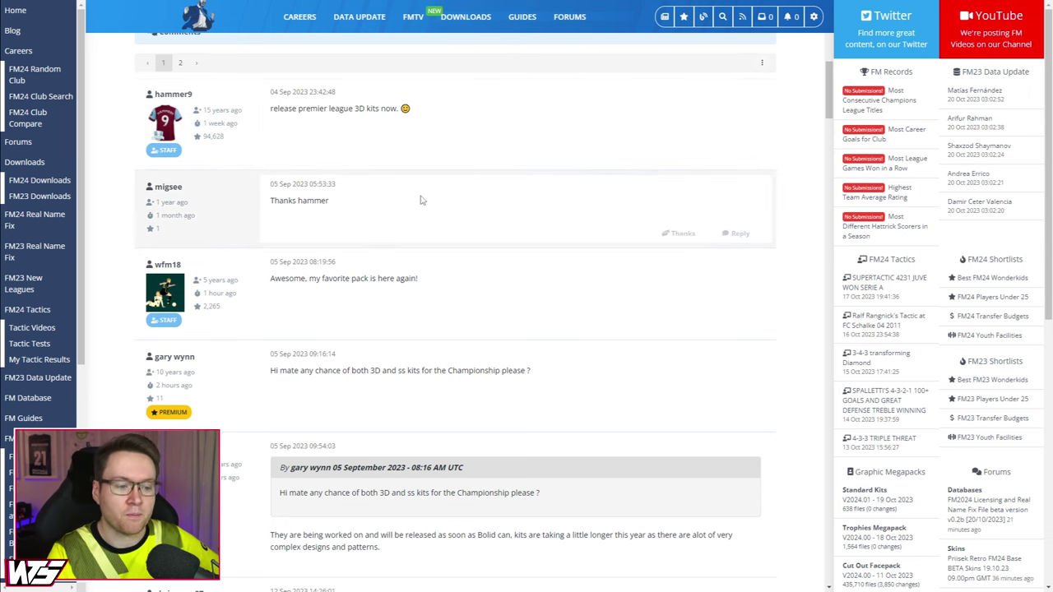
scroll(421, 200, "up", 6)
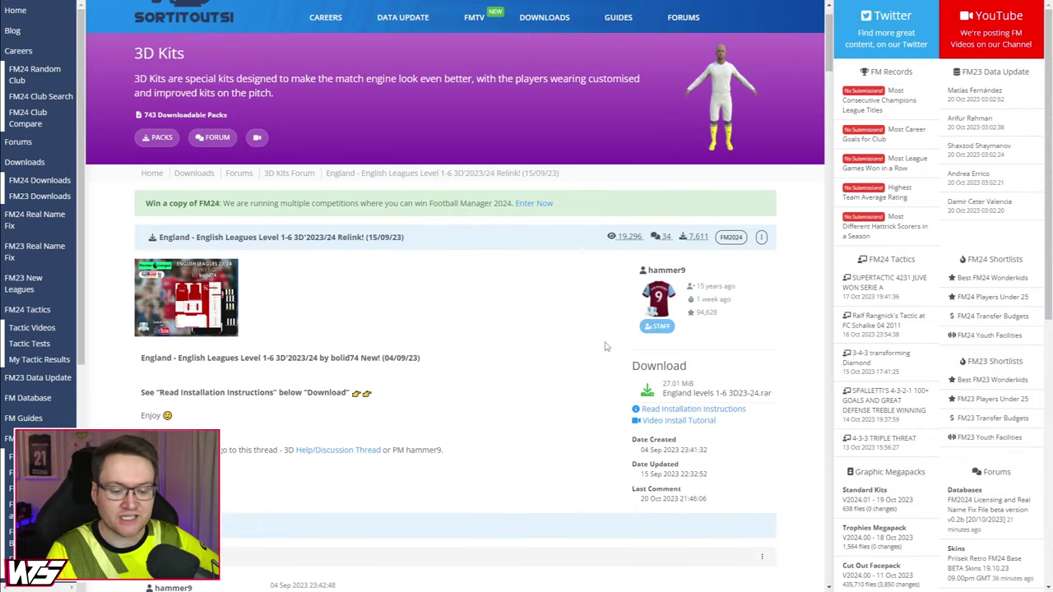
left_click(682, 393)
scroll(308, 278, "down", 5)
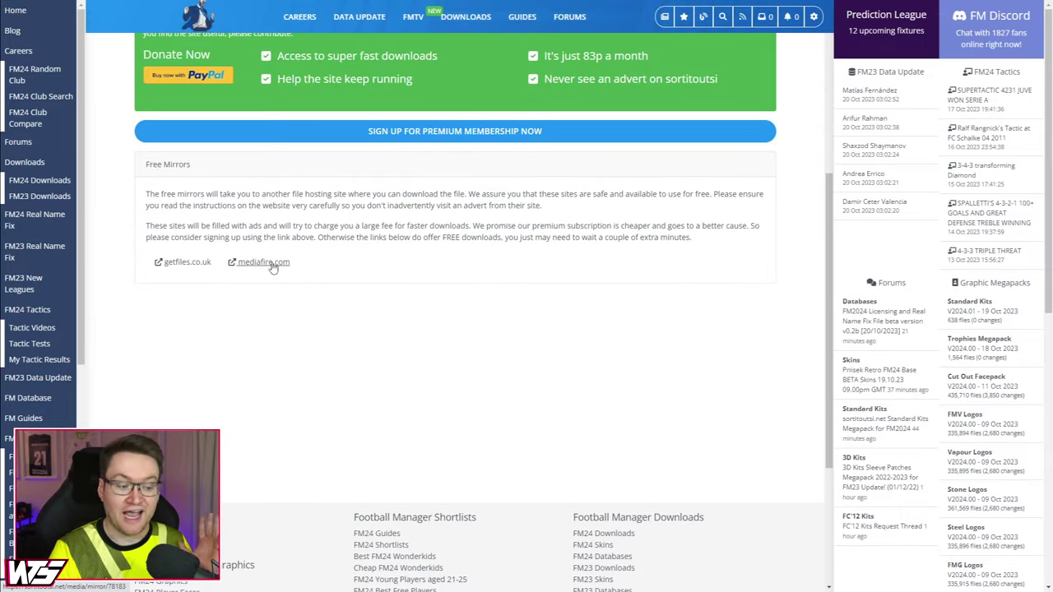
left_click(202, 265)
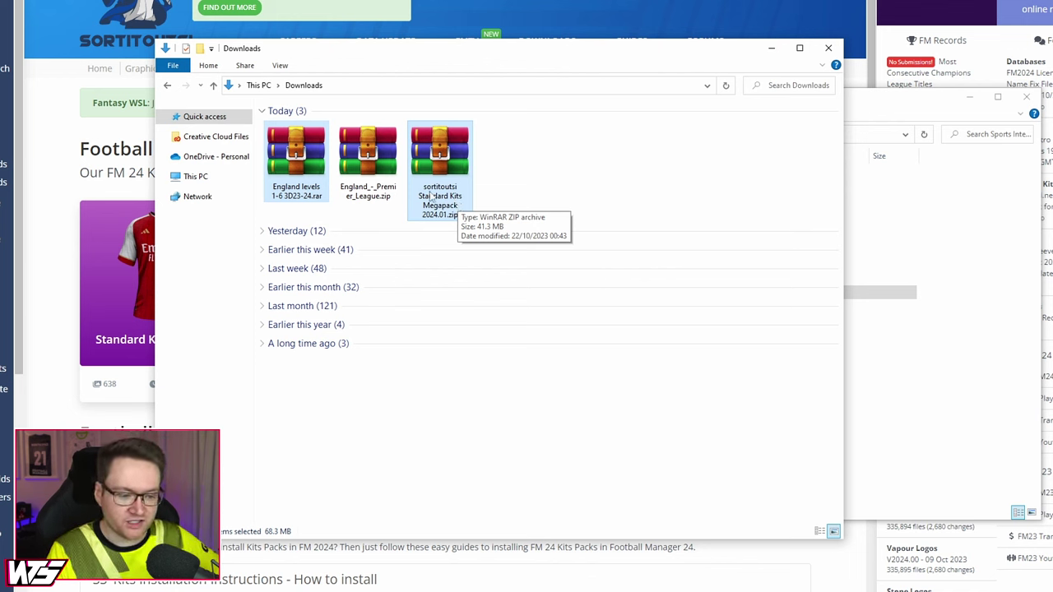
Show Documents\Sports Interactive\Football Manager 2024 in a second Explorer window beside Downloads.
left_click(366, 171)
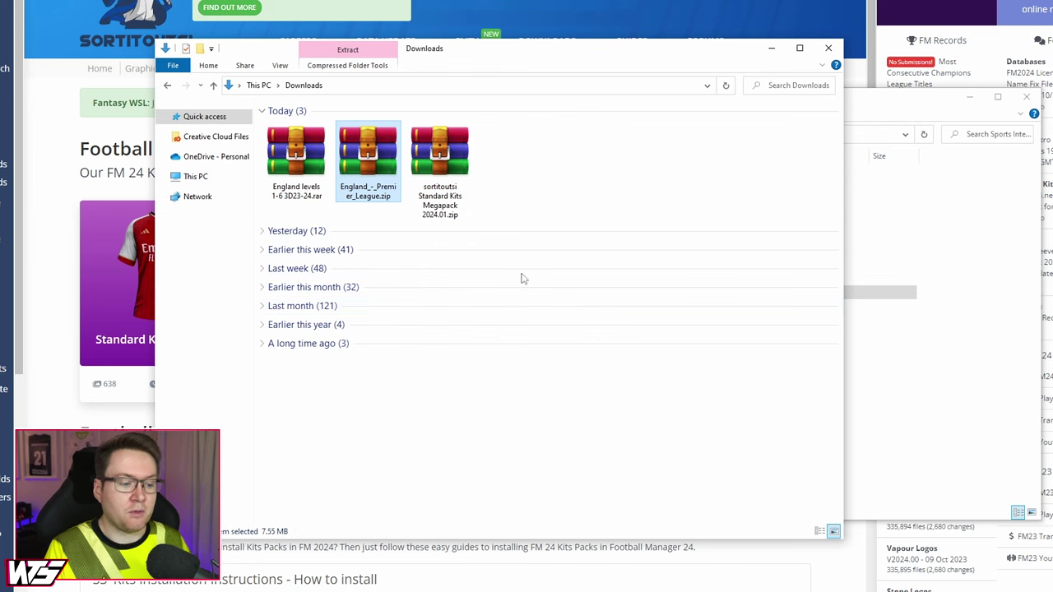
left_click(915, 386)
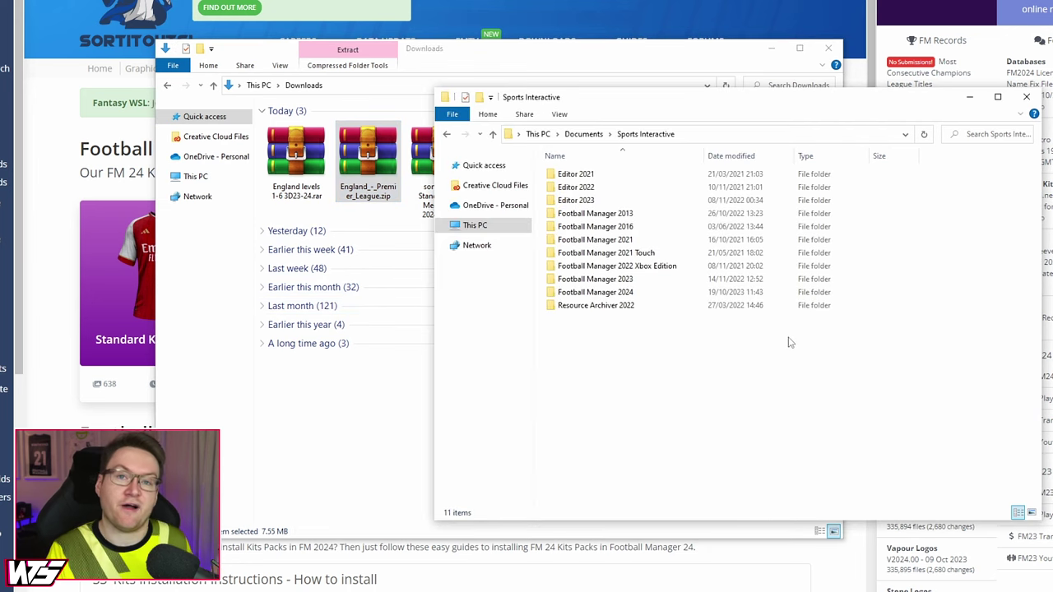
double_click(595, 292)
left_click(527, 137)
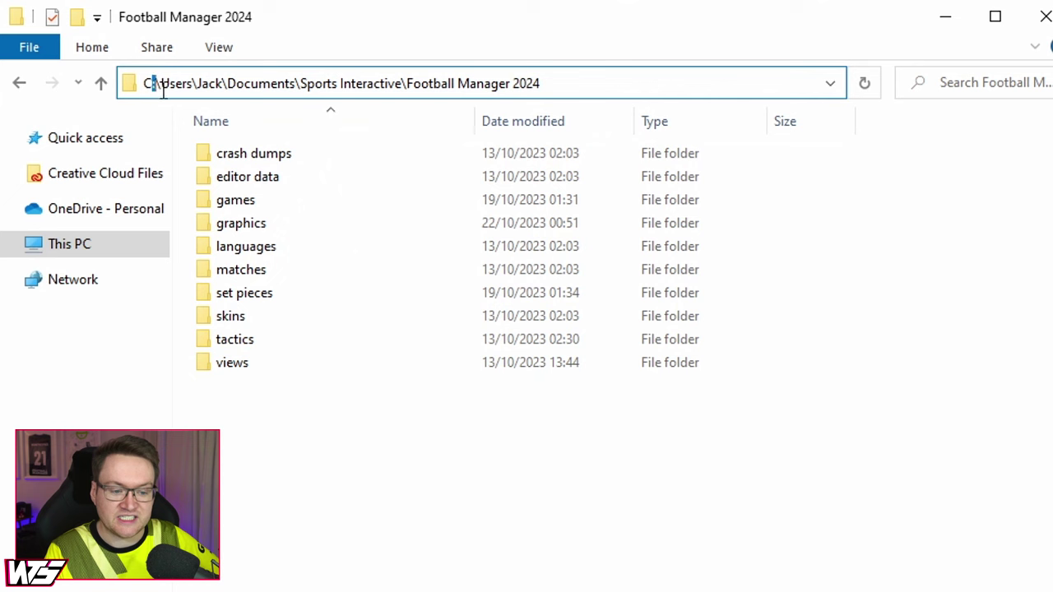
Highlight the account-name and Football Manager 2024 parts of the address bar path.
left_click_drag(163, 91, 189, 85)
left_click(192, 83)
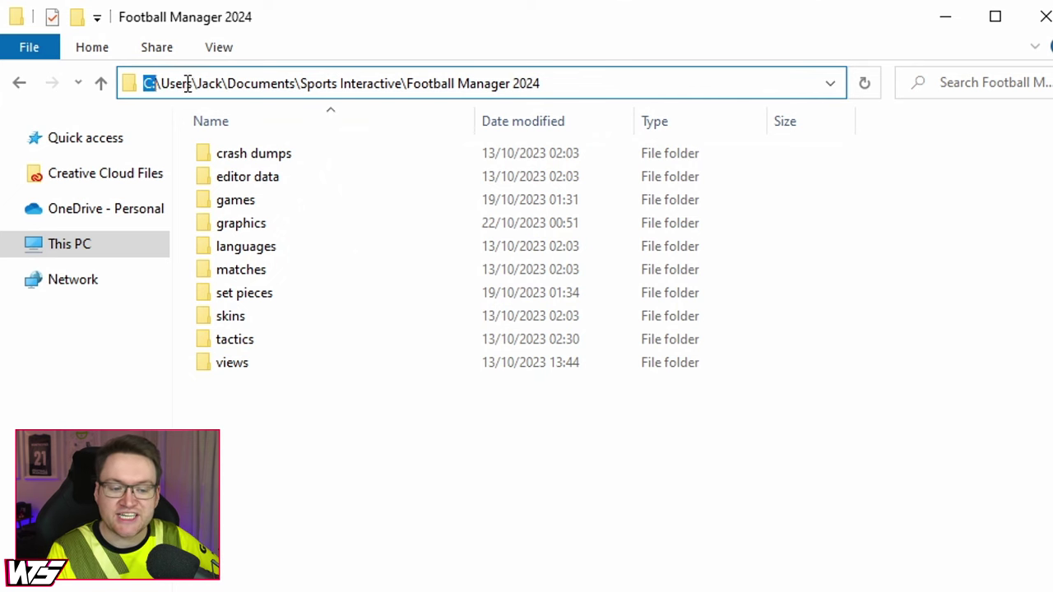
left_click(202, 85)
double_click(203, 85)
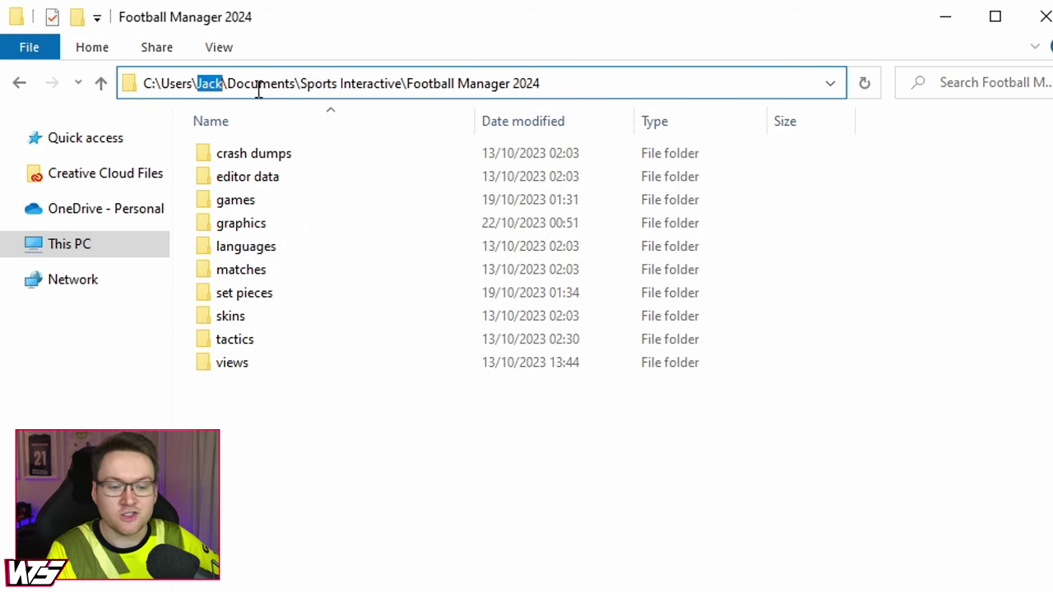
left_click_drag(405, 82, 623, 82)
left_click(393, 314)
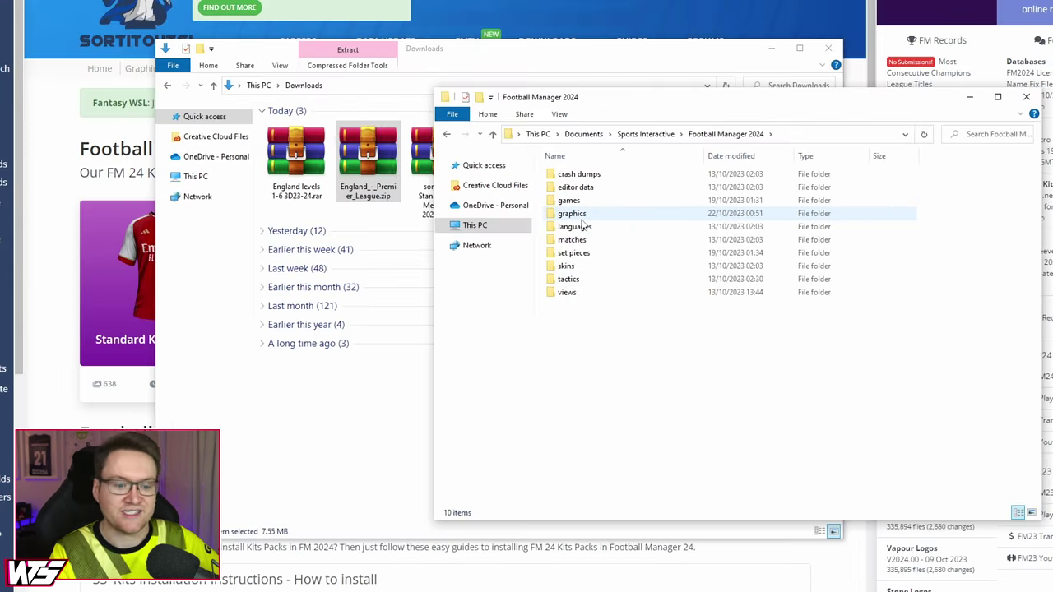
Inside the graphics folder, create a new folder named 'kits'.
double_click(576, 214)
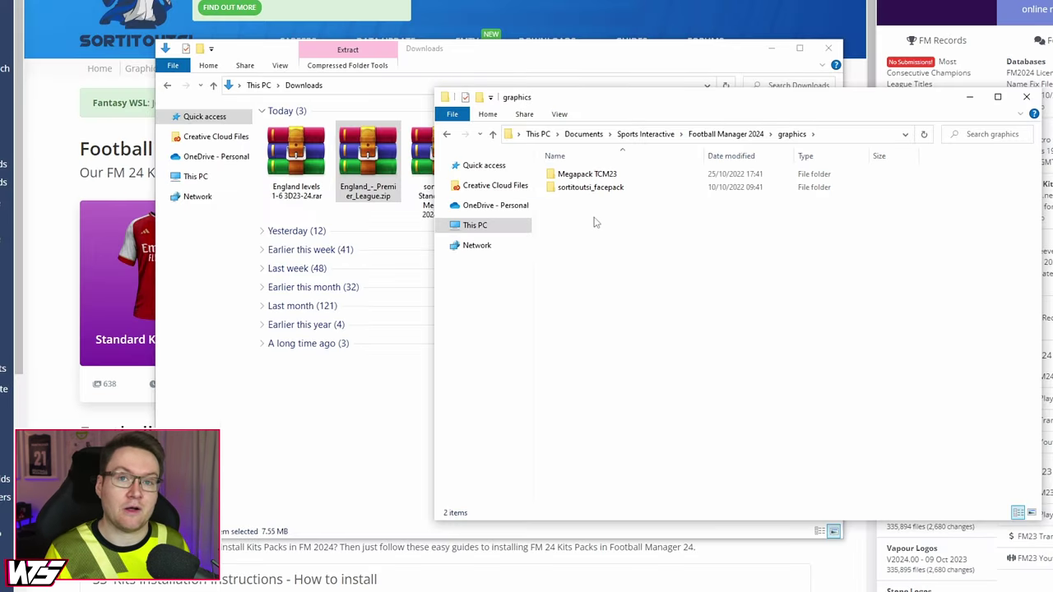
right_click(599, 214)
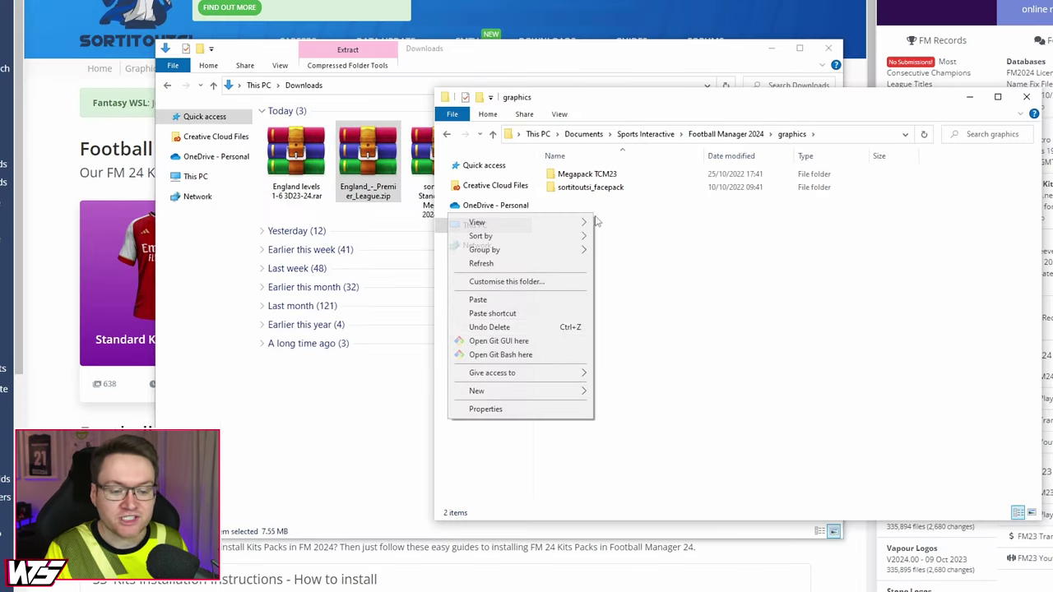
mouse_move(556, 388)
left_click(617, 392)
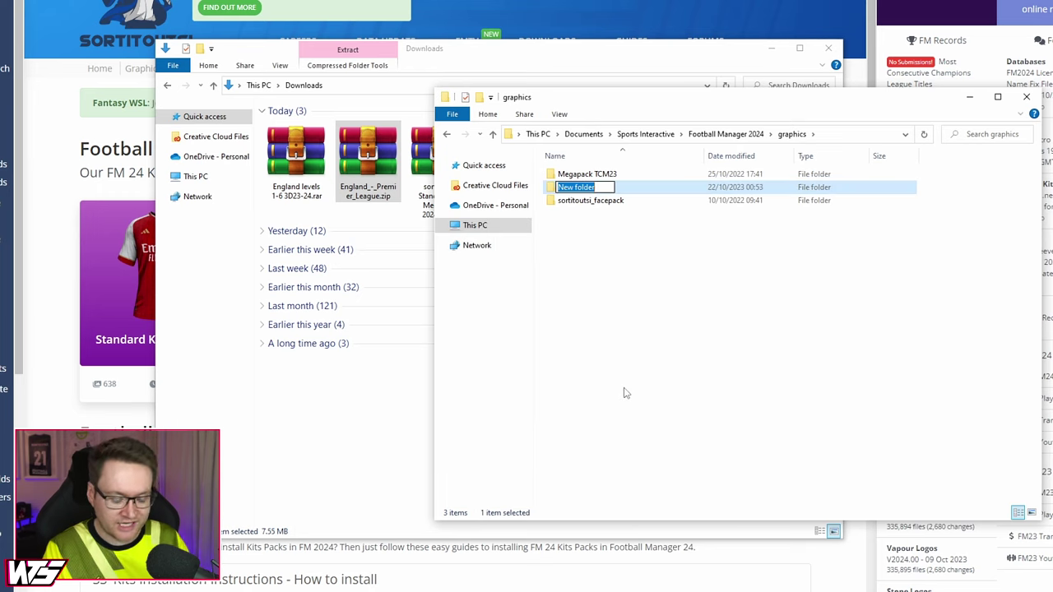
type("kits")
key("Return")
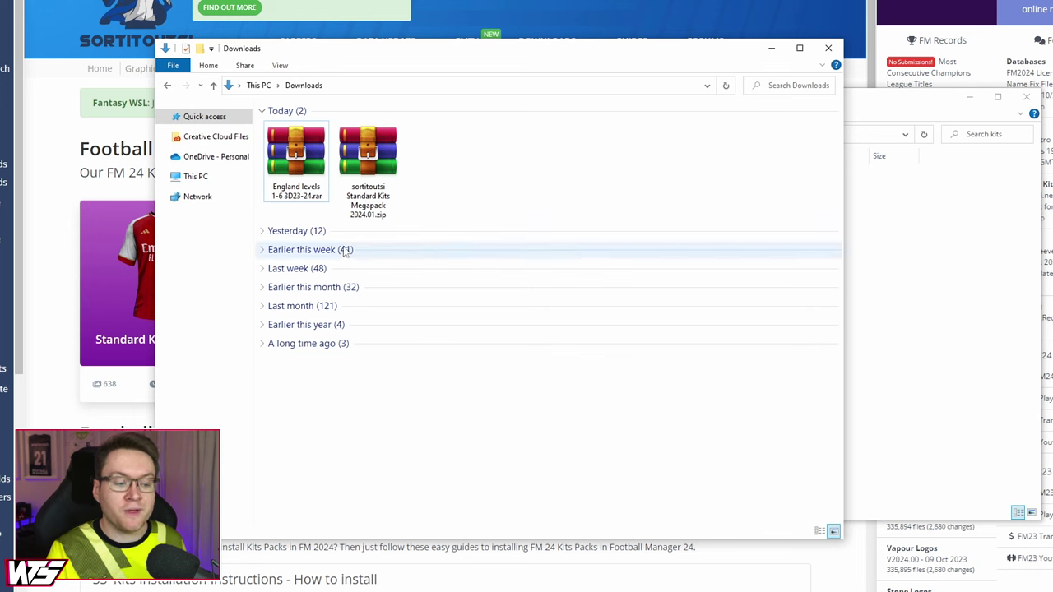
Copy England levels 1-6 3D23-24.rar and the Standard Kits Megapack zip into kits.
left_click(383, 215)
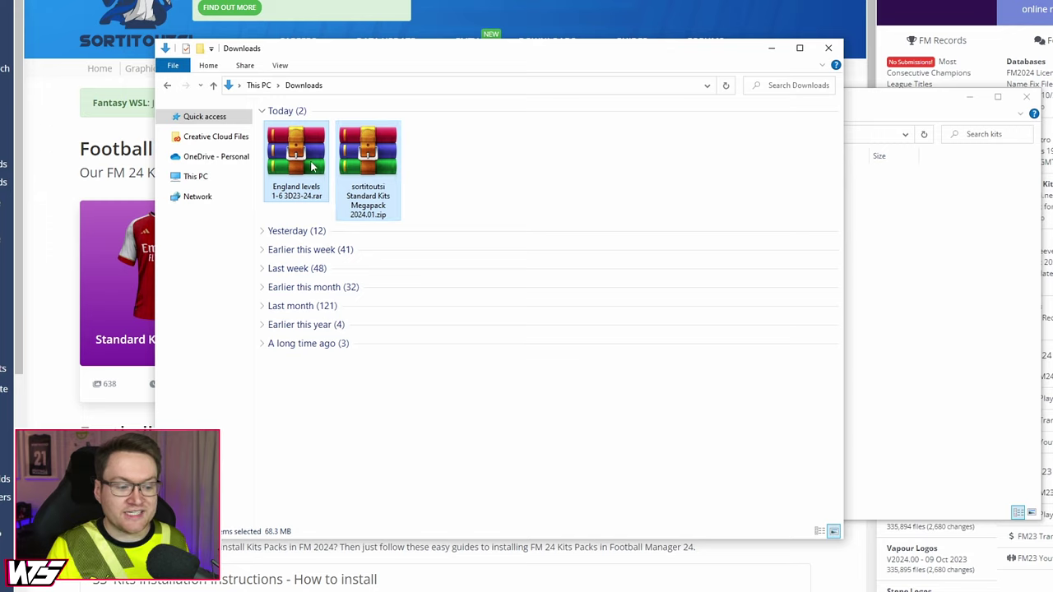
right_click(308, 168)
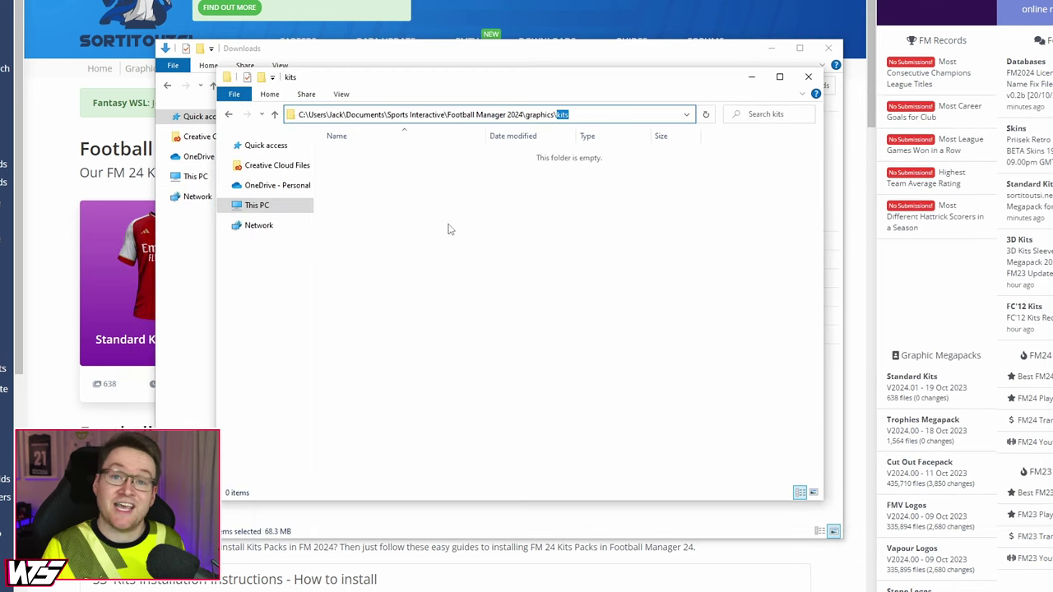
right_click(264, 220)
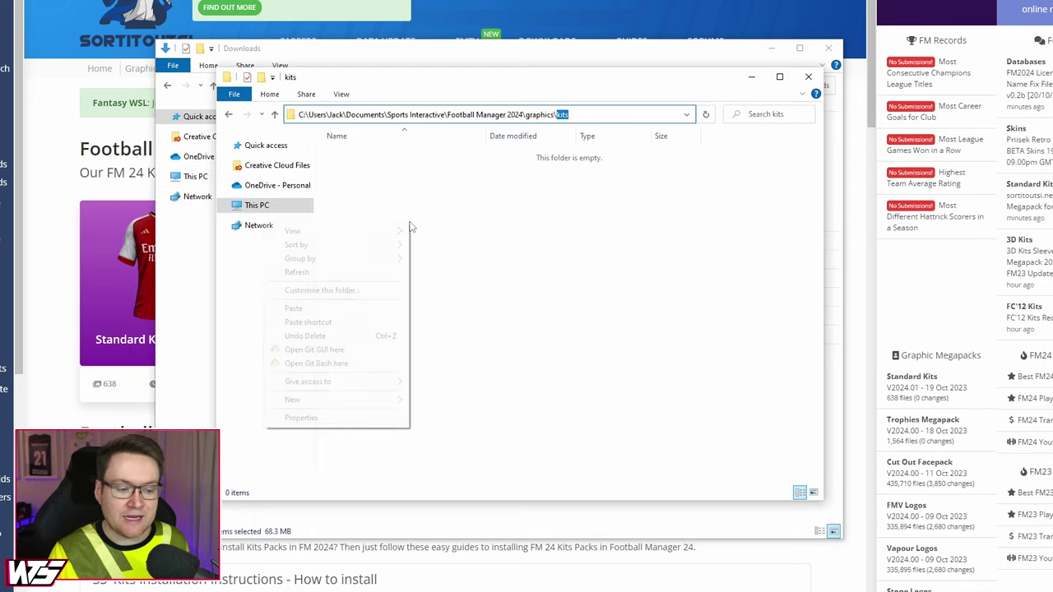
left_click(307, 306)
left_click(493, 244)
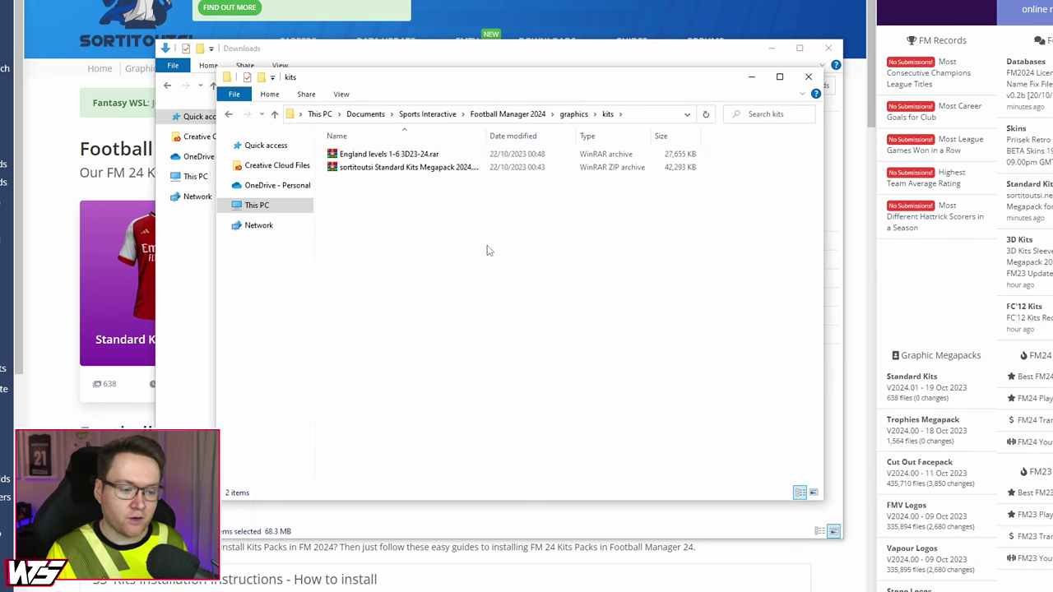
Extract the sortitoutsi megapack and England levels archives into their own folders, then delete both archives.
left_click(403, 168)
right_click(405, 170)
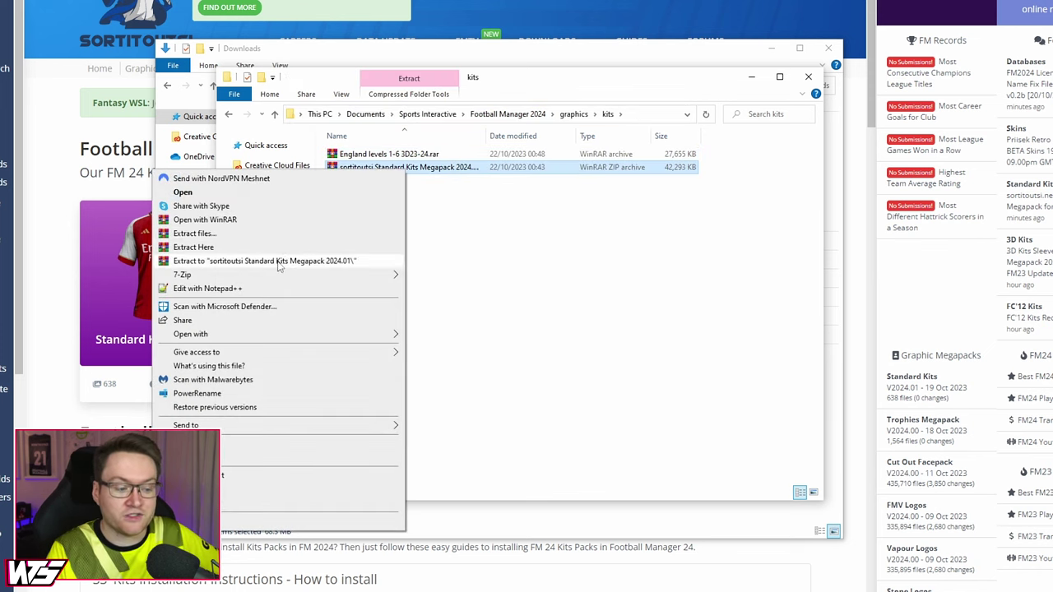
left_click(247, 260)
right_click(393, 158)
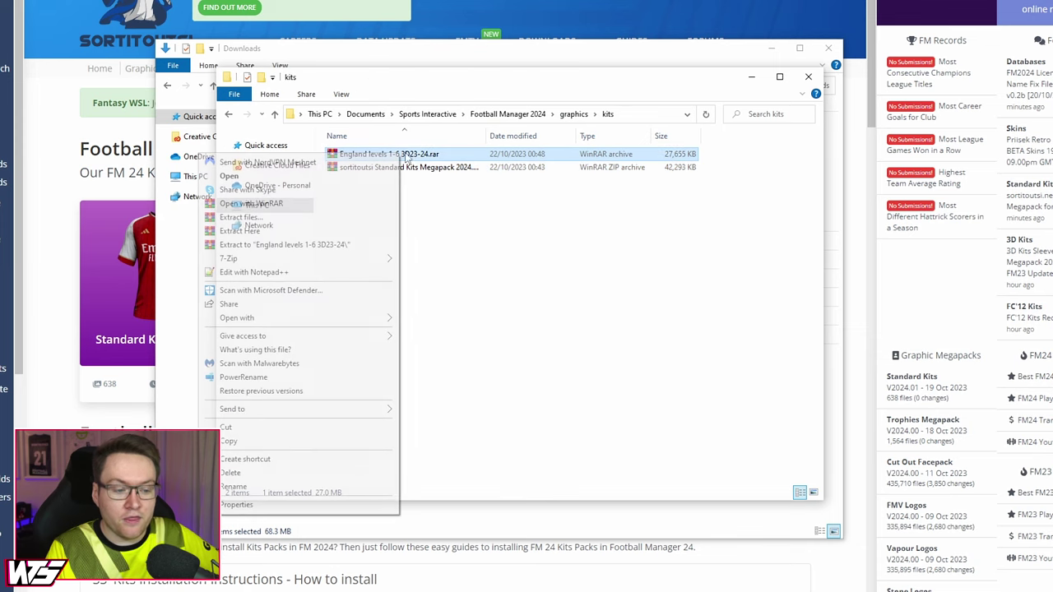
left_click(329, 246)
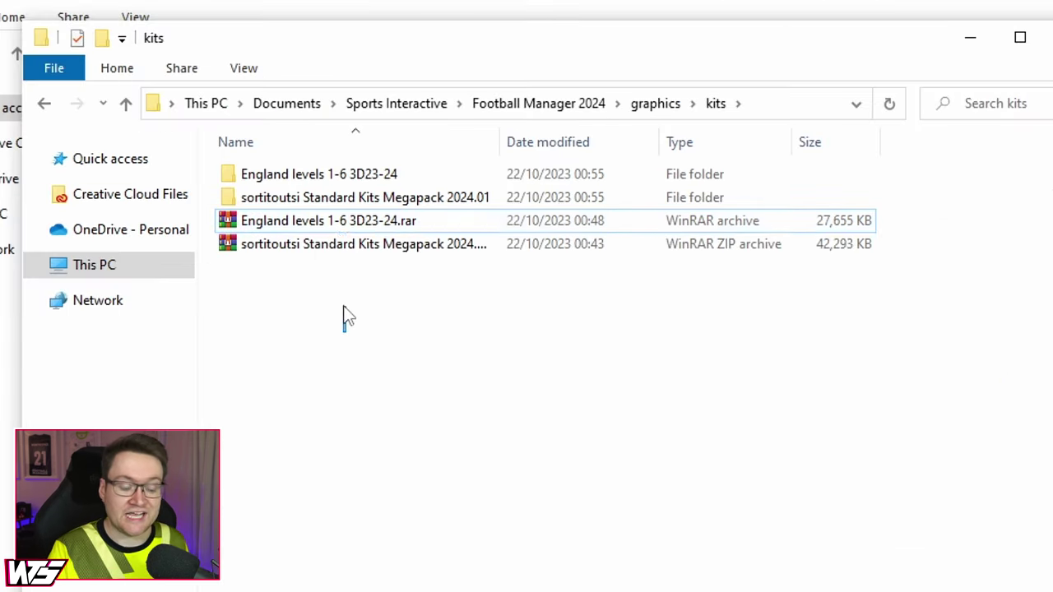
left_click_drag(400, 242, 389, 175)
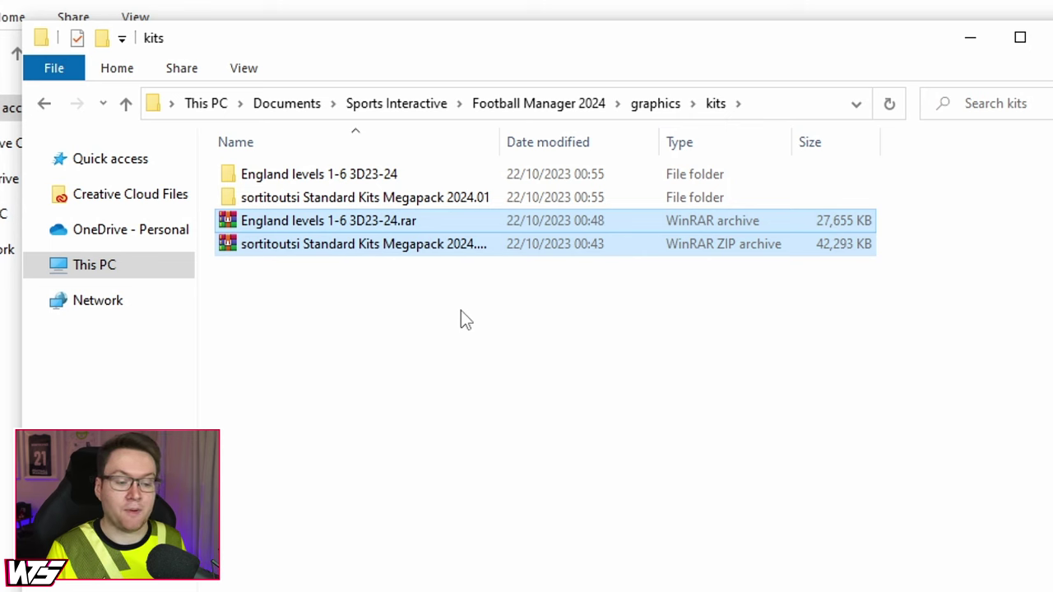
key("Delete")
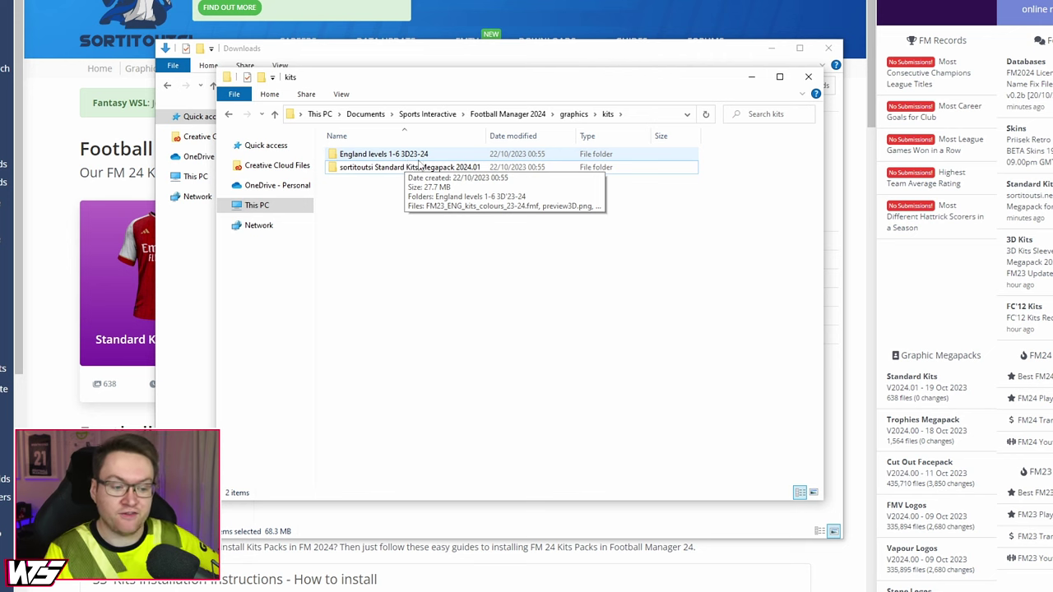
Open the megapack's nested folder and its graphics folder, then scroll through the 639 kit images.
double_click(420, 167)
double_click(412, 155)
left_click(404, 156)
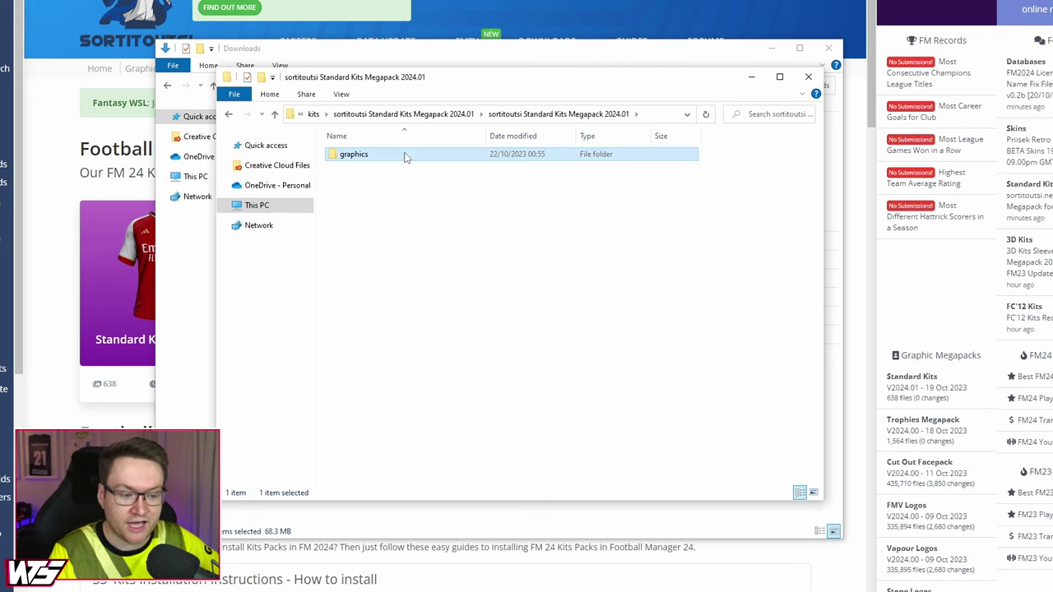
double_click(404, 156)
left_click_drag(820, 143, 819, 154)
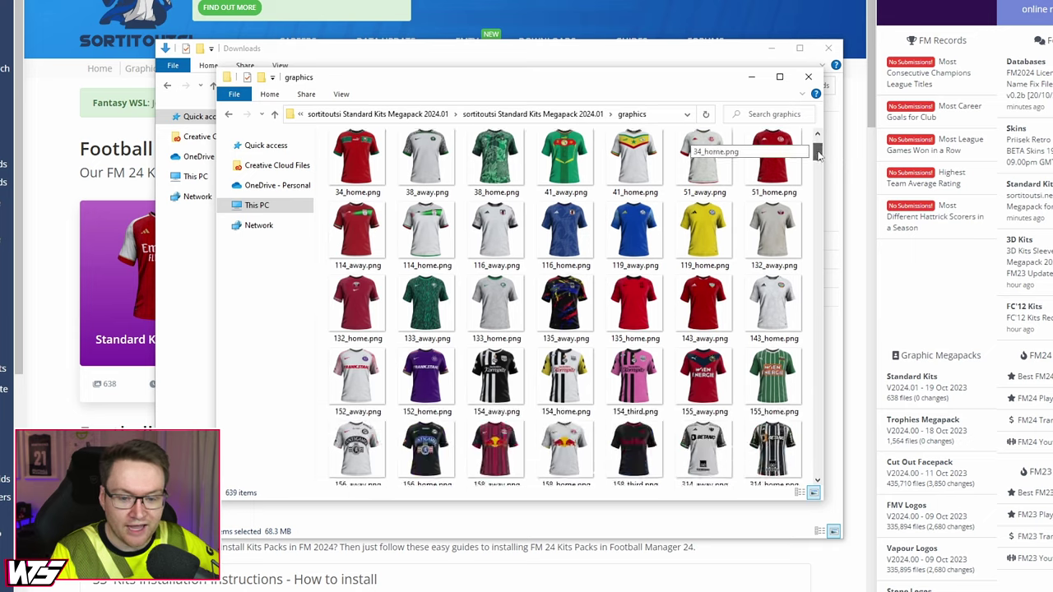
scroll(703, 152, "down", 15)
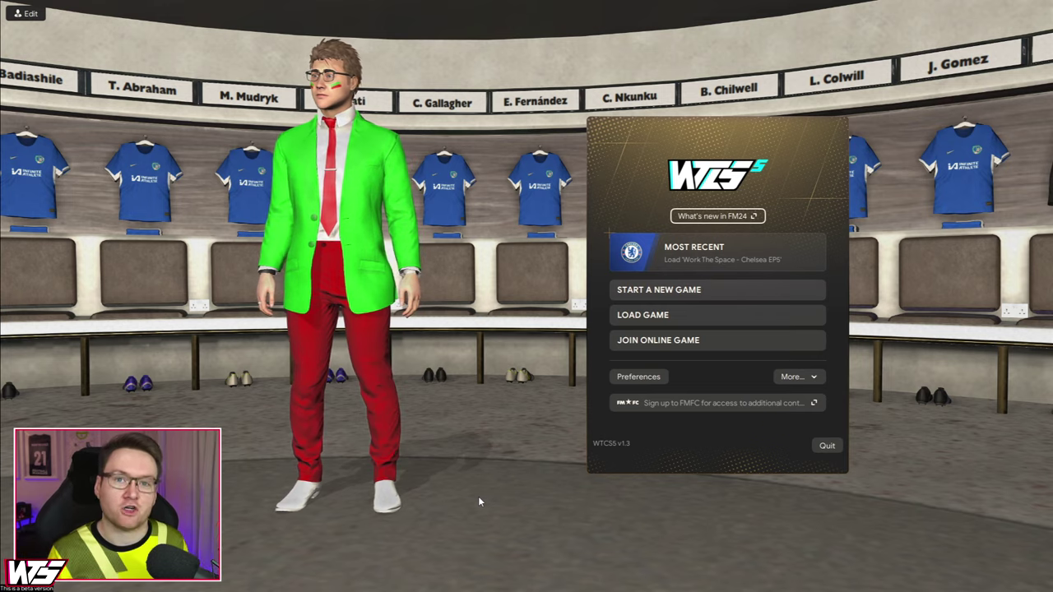
Open the game's Preferences and switch the category to Interface settings.
left_click(632, 376)
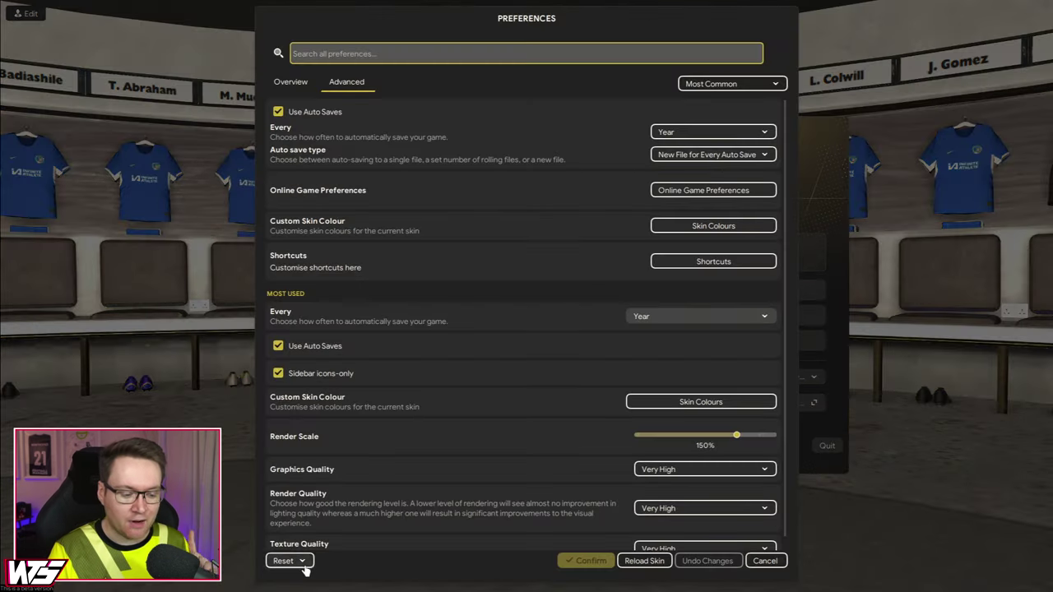
left_click(303, 563)
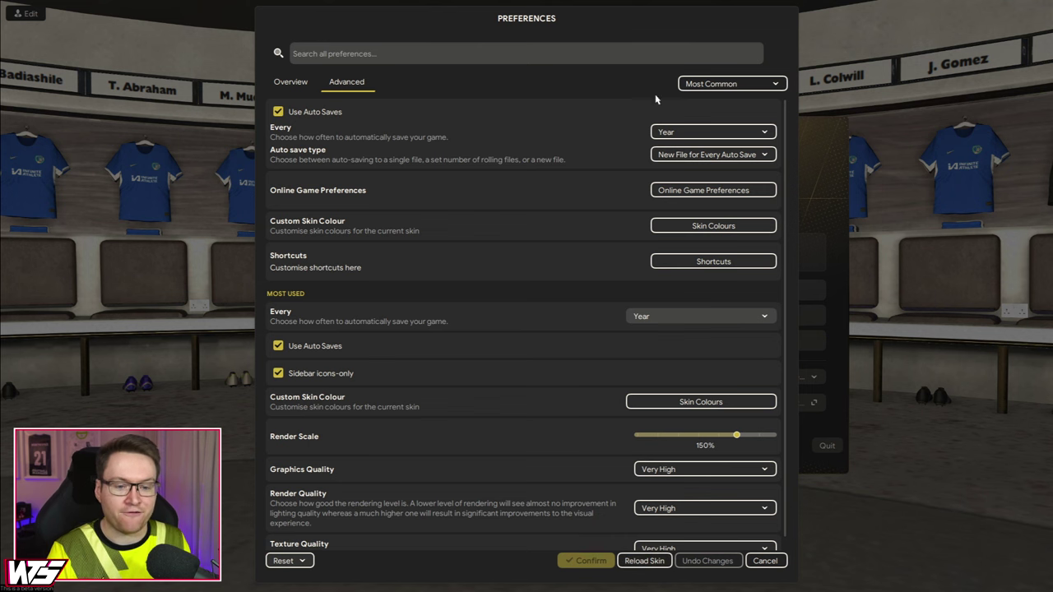
left_click(699, 86)
left_click(704, 149)
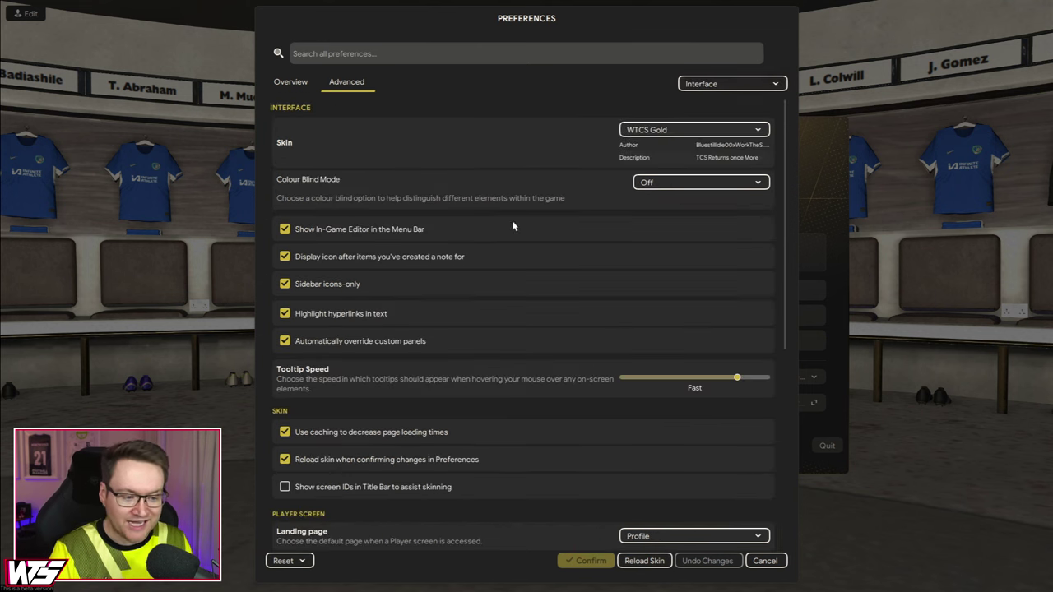
scroll(506, 239, "down", 5)
scroll(489, 282, "up", 3)
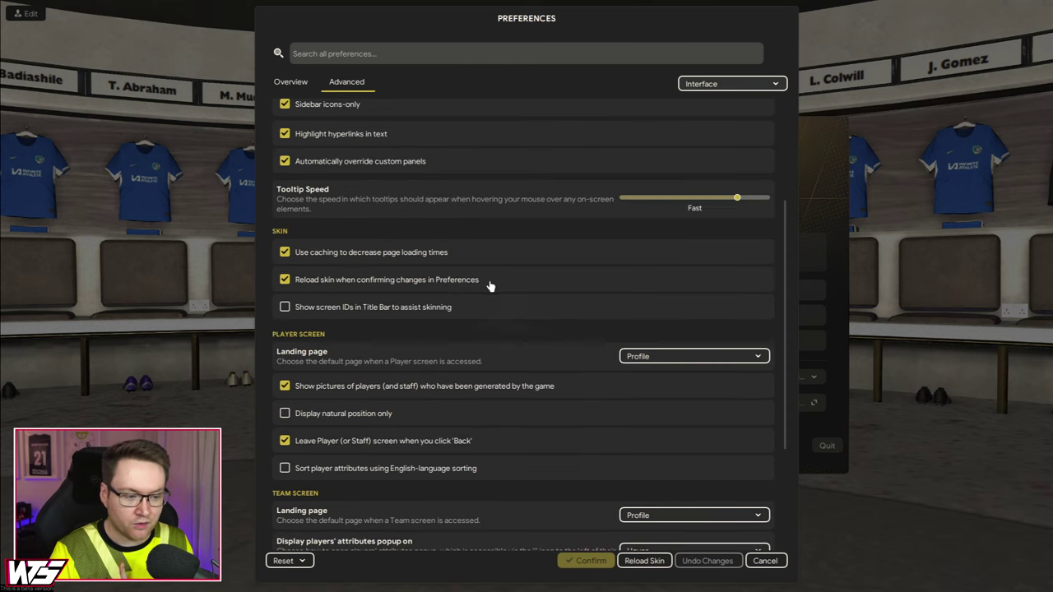
mouse_move(370, 286)
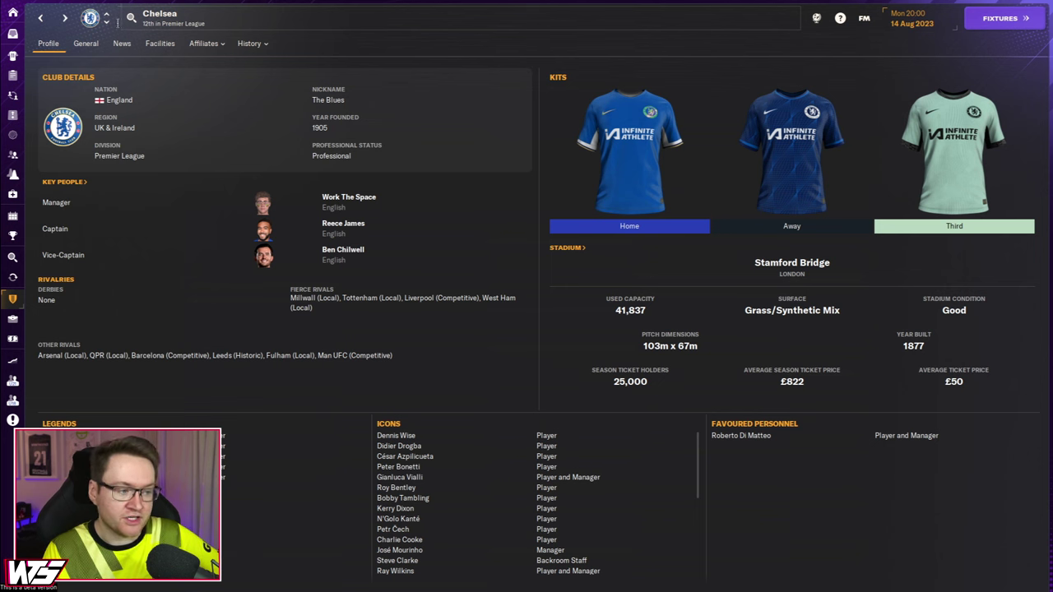
Step through the Crystal Palace, Everton, Manchester City, Newcastle and Nottingham Forest profiles to check their kits.
left_click(65, 17)
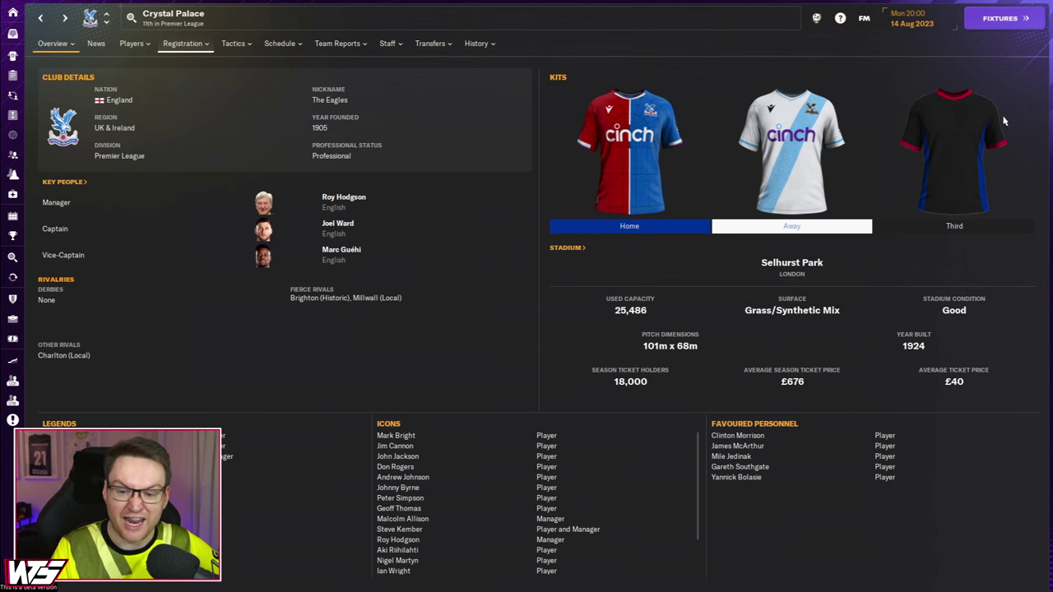
left_click(106, 24)
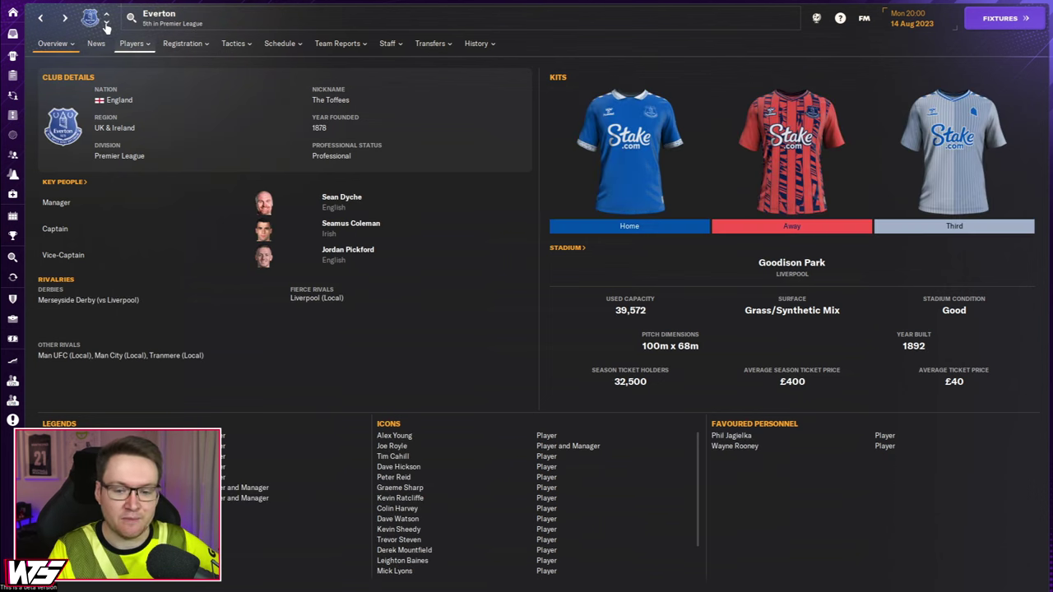
left_click(106, 24)
left_click(106, 24)
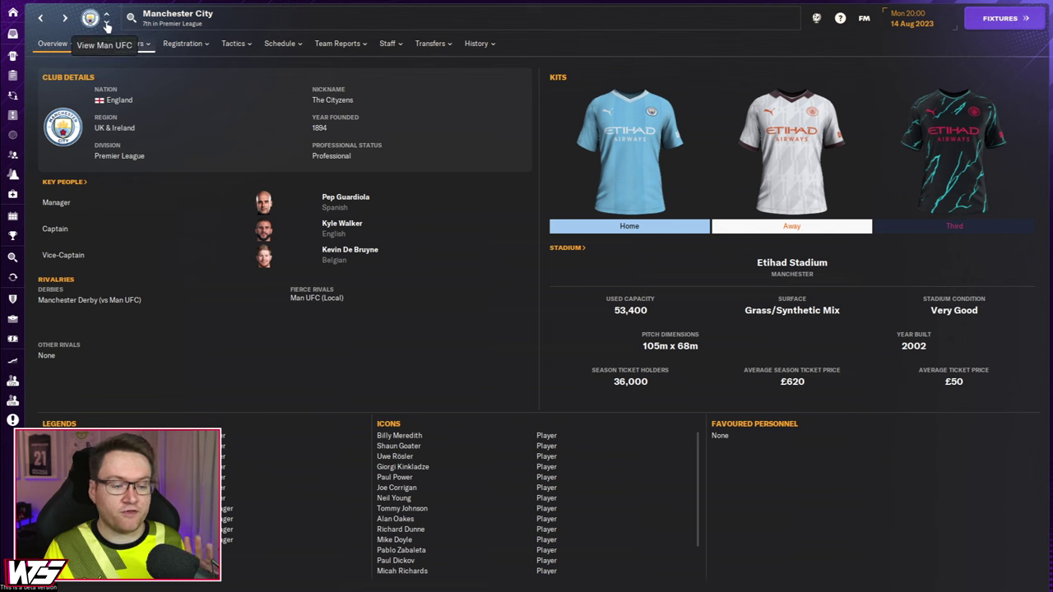
left_click(106, 24)
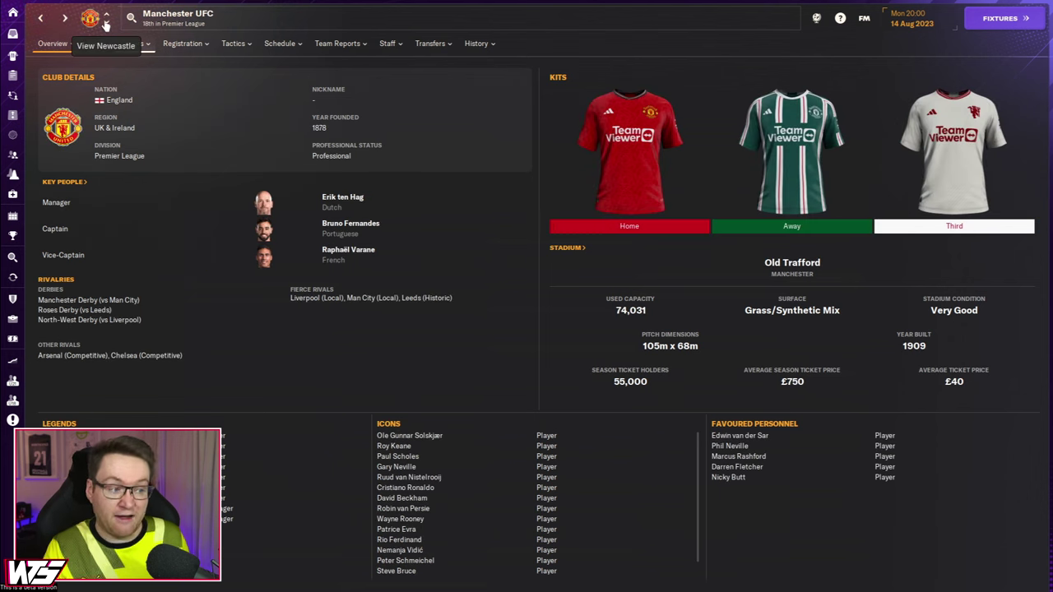
left_click(106, 24)
left_click(106, 24)
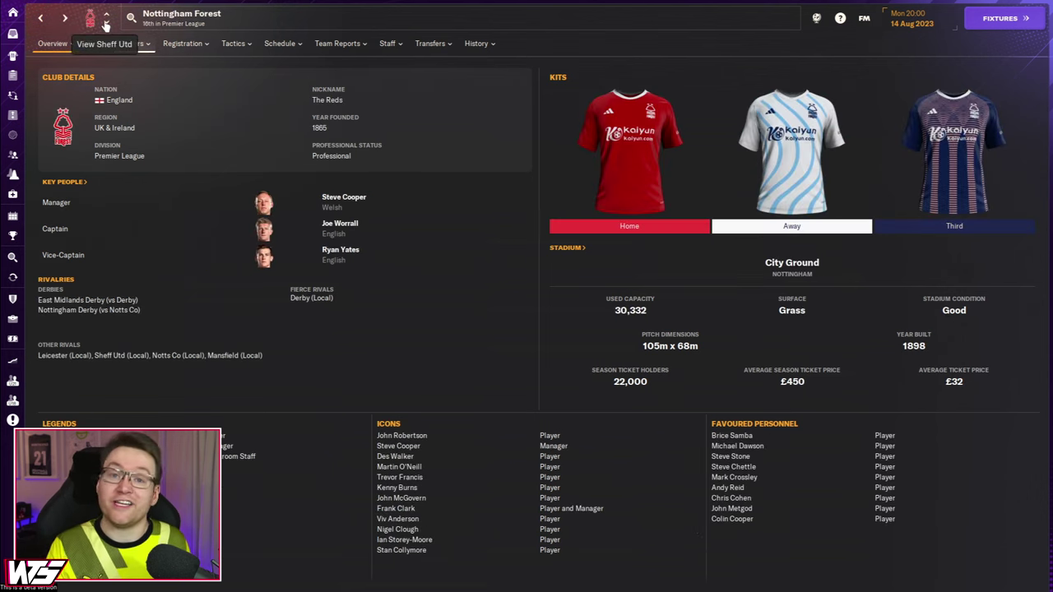